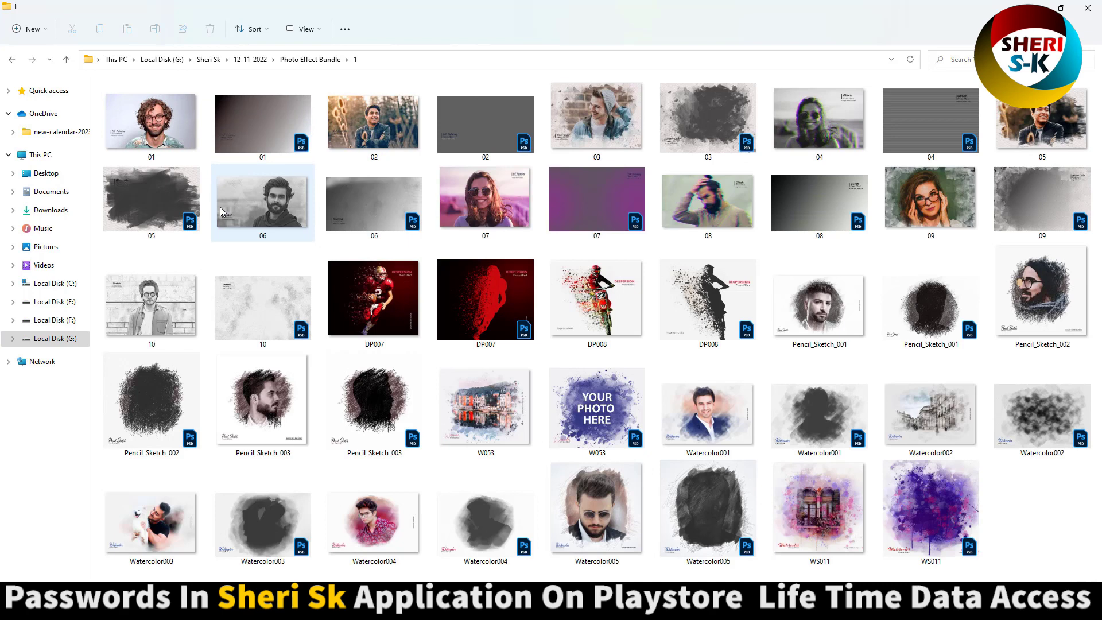
- Open folder 2 of the Photo Effect Bundle and look over its effect templates
{"action": "key", "text": "alt+Up"}
{"action": "double_click", "coordinate": [295, 116]}
{"action": "scroll", "coordinate": [295, 183], "scroll_direction": "up", "scroll_amount": 5}
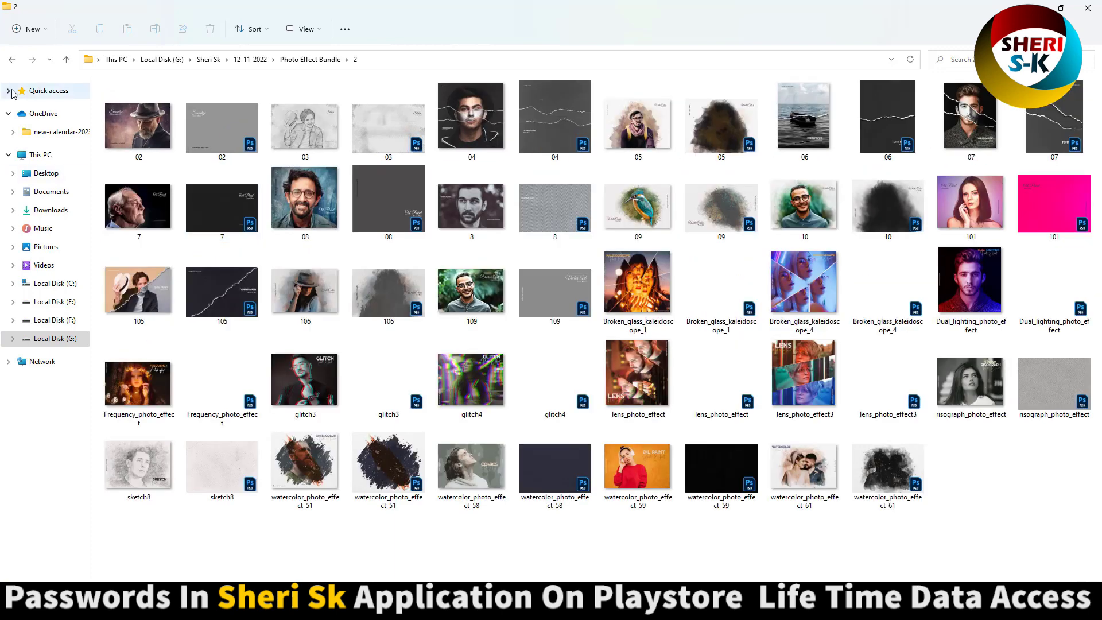
- Return to the Photo Effect Bundle folder and check its total size in the folder properties
{"action": "left_click", "coordinate": [11, 59]}
{"action": "right_click", "coordinate": [407, 282]}
{"action": "left_click", "coordinate": [446, 388]}
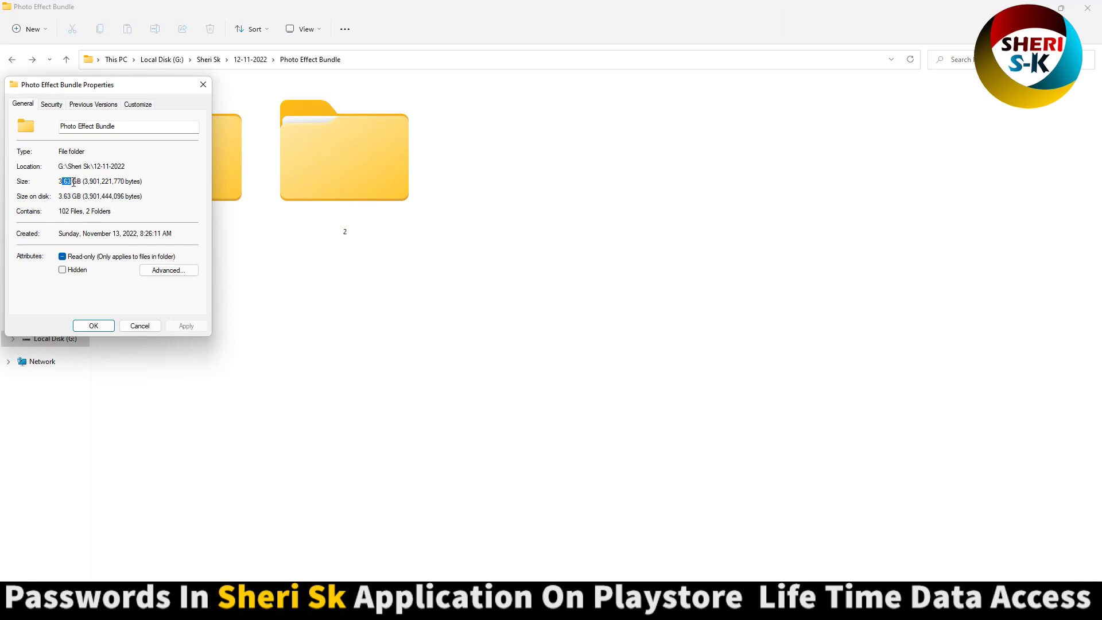
{"action": "left_click", "coordinate": [141, 326]}
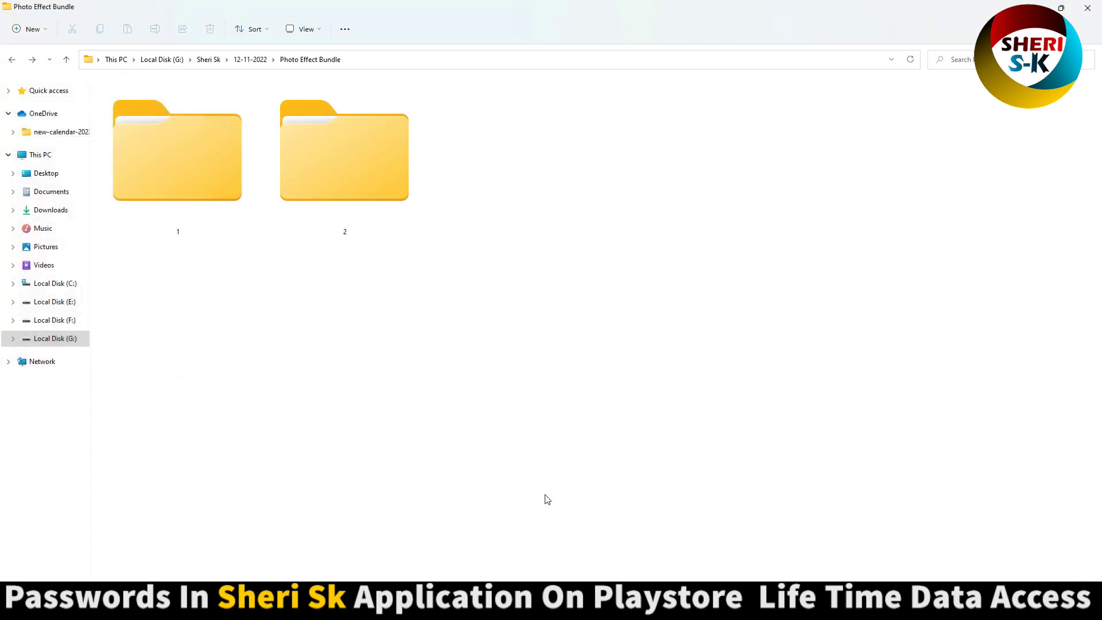
{"action": "left_click_drag", "start_coordinate": [437, 336], "coordinate": [201, 140]}
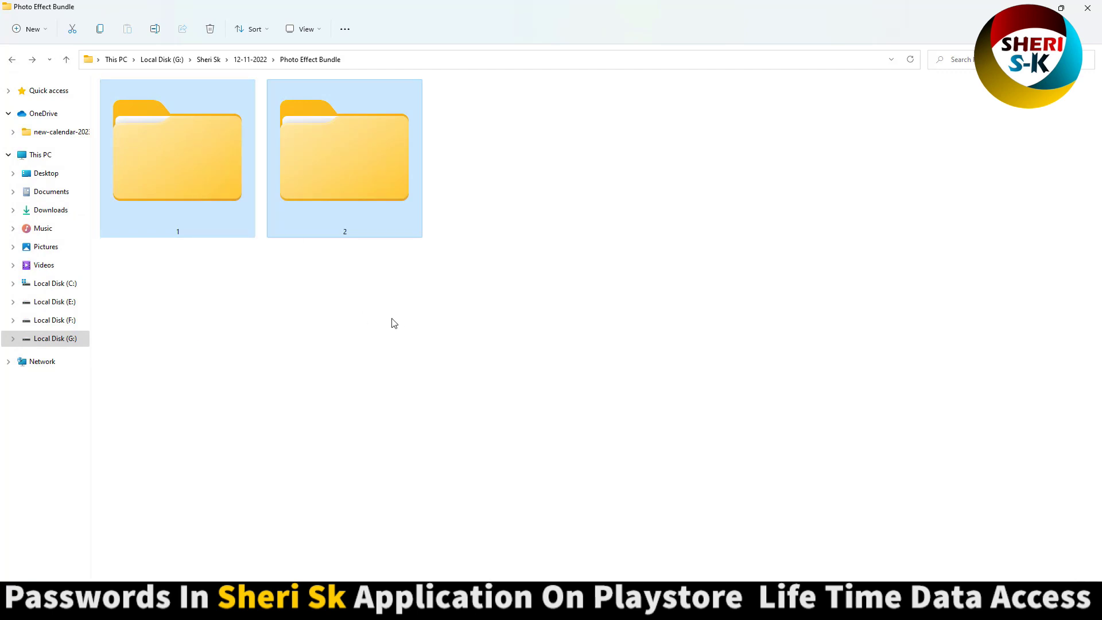
{"action": "left_click", "coordinate": [449, 374]}
- Switch to the browser and view the Sheri Sk app page on Google Play and the Sheri SK Facebook page
{"action": "key", "text": "alt+Tab"}
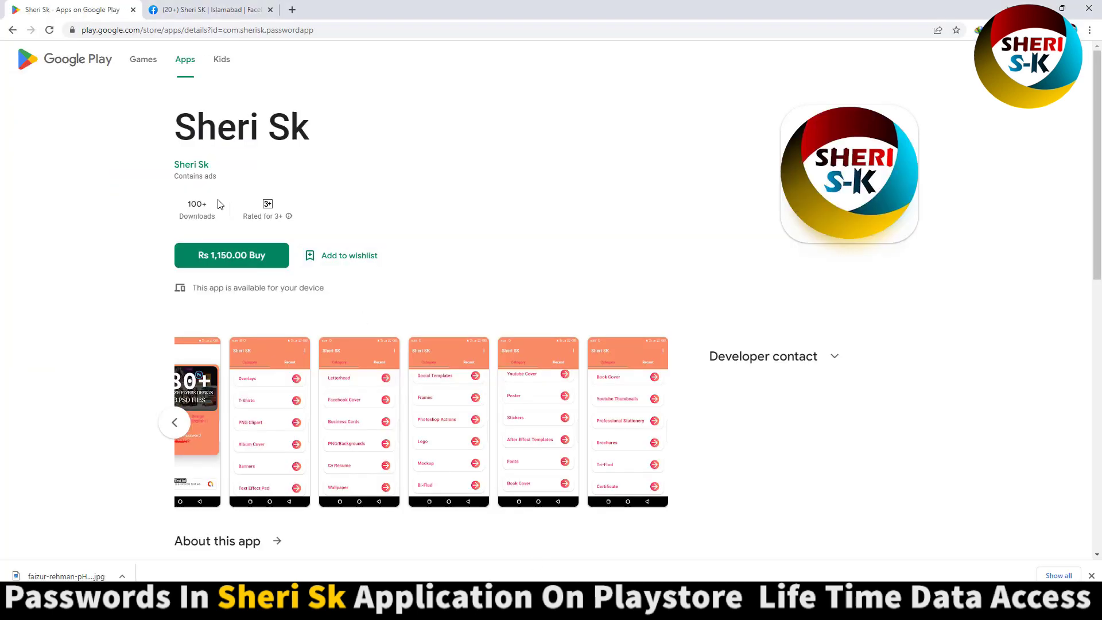
{"action": "left_click_drag", "start_coordinate": [182, 131], "coordinate": [304, 126]}
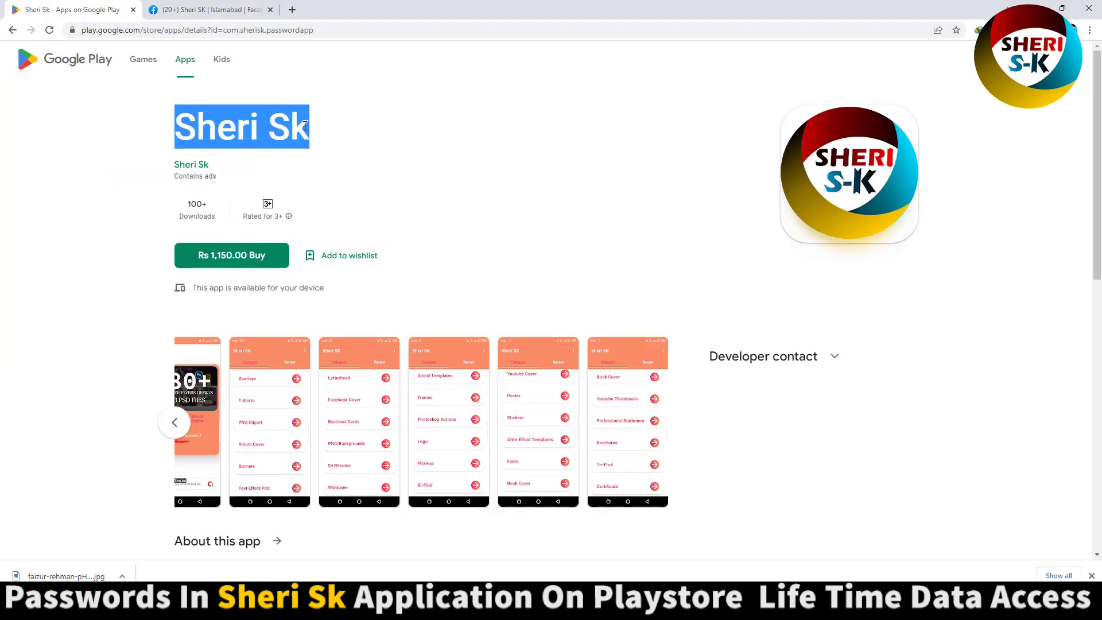
{"action": "left_click", "coordinate": [221, 124]}
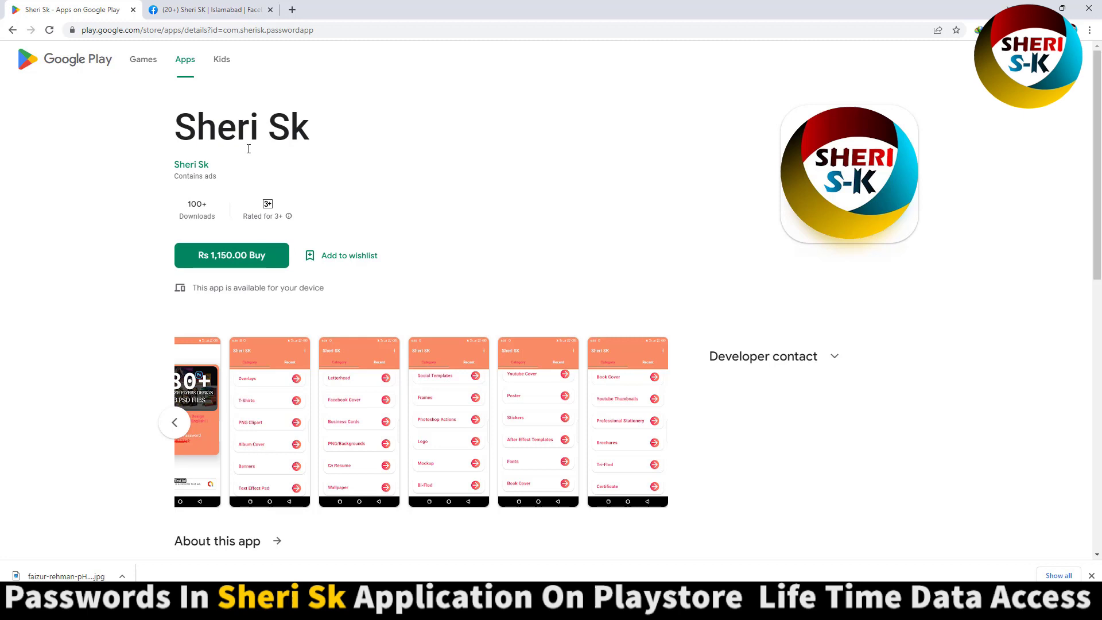
{"action": "left_click", "coordinate": [186, 7]}
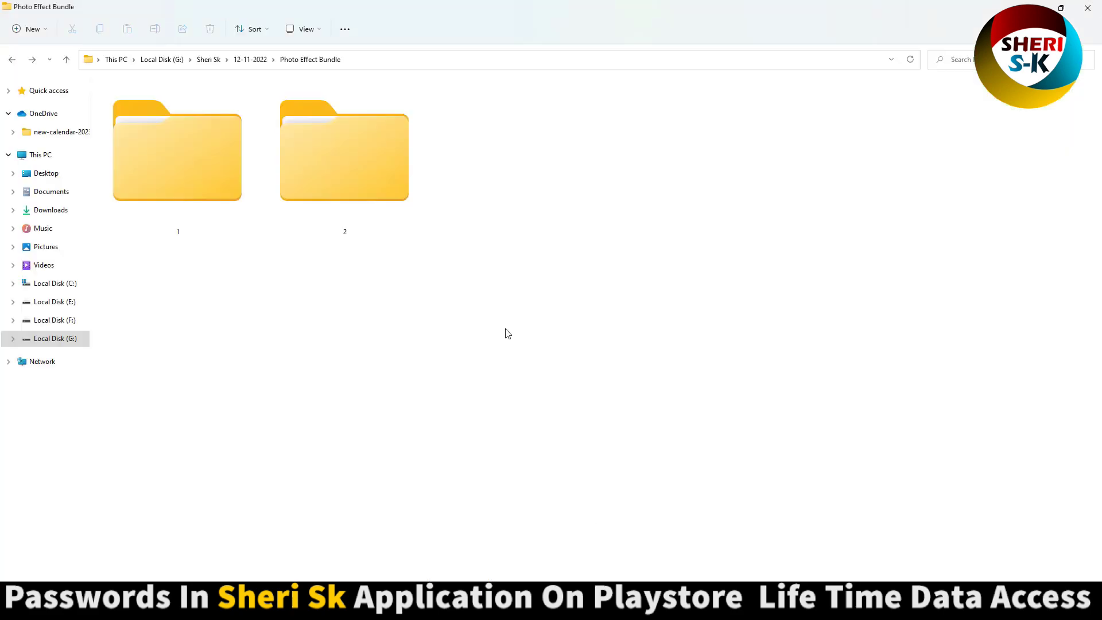
- Open folder 1 of the Photo Effect Bundle in File Explorer and look through its preview images and PSD templates
{"action": "double_click", "coordinate": [221, 226]}
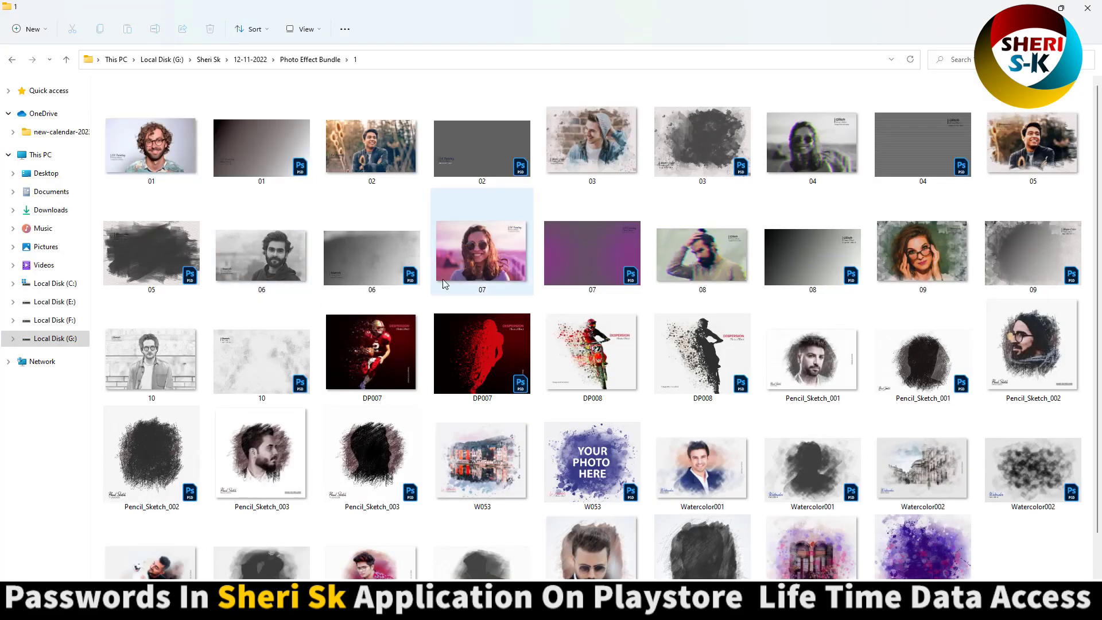
{"action": "left_click", "coordinate": [476, 258]}
{"action": "left_click", "coordinate": [393, 331]}
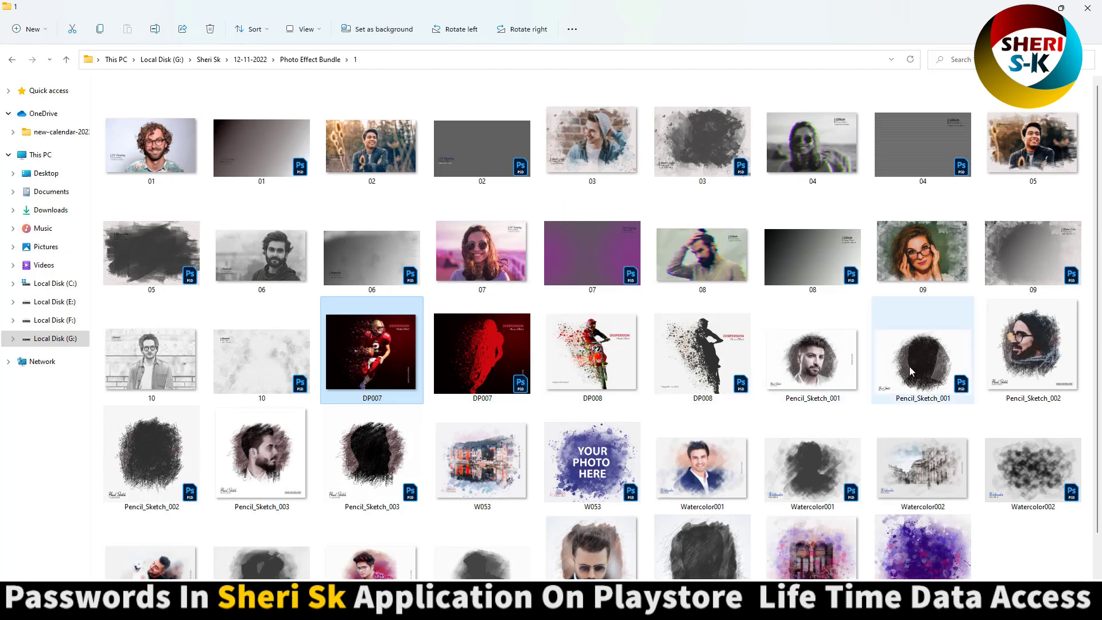
{"action": "left_click", "coordinate": [712, 344]}
{"action": "scroll", "coordinate": [709, 340], "scroll_direction": "down", "scroll_amount": 2}
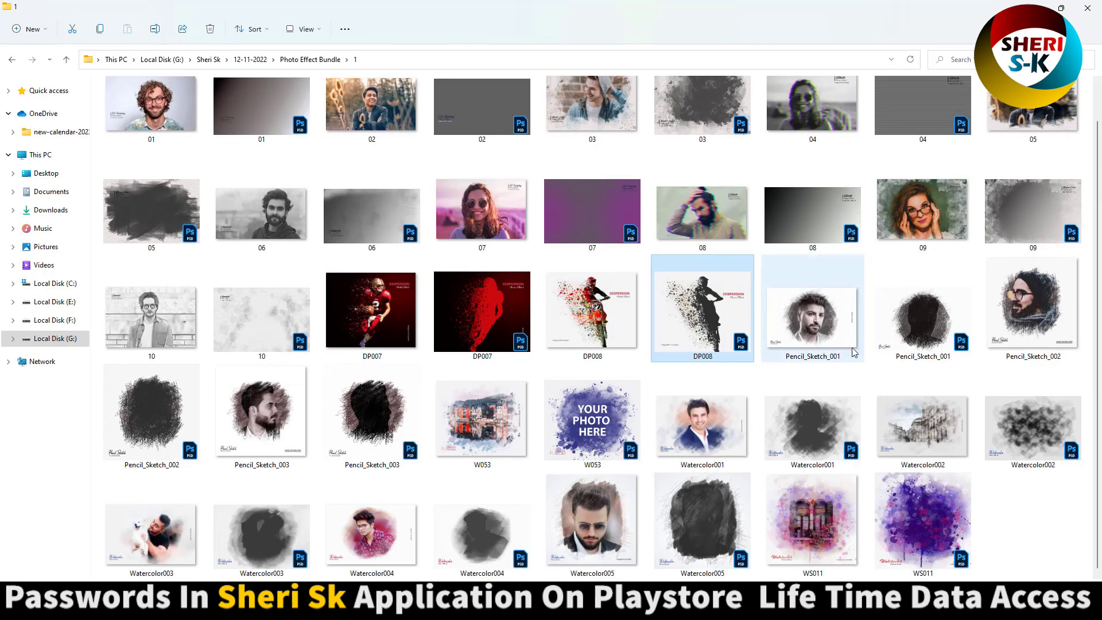
{"action": "left_click", "coordinate": [907, 315]}
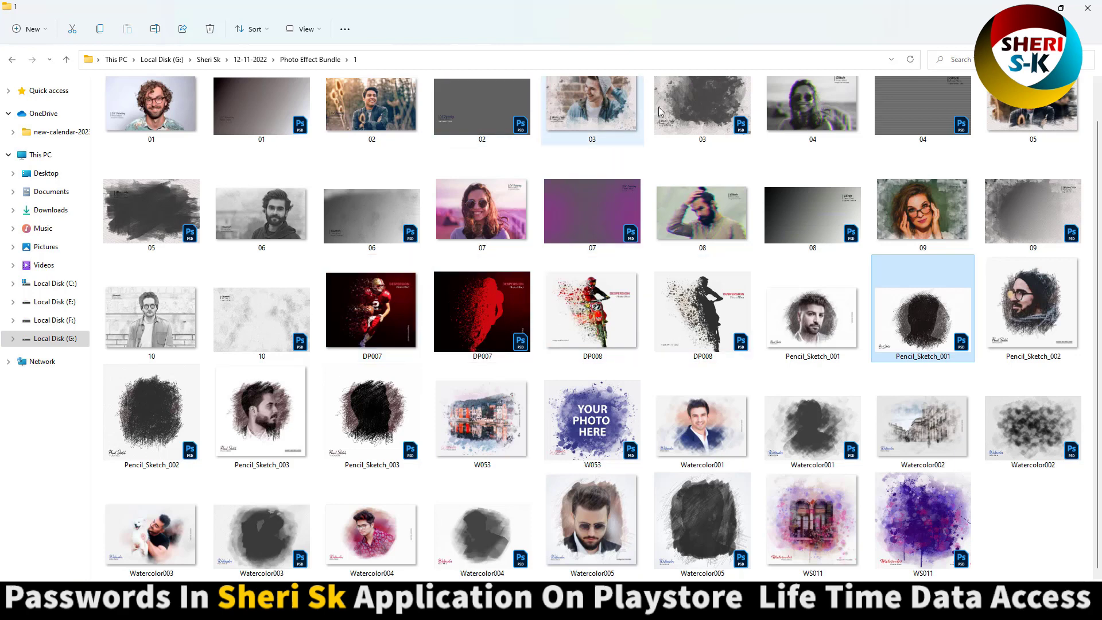
- Open the 03 PSD template's "Double tap & Put your image here" smart object and the girl-blonde-red-lips-speckle-portrait-hd-wallpaper photo from the Girls folder
{"action": "double_click", "coordinate": [719, 102]}
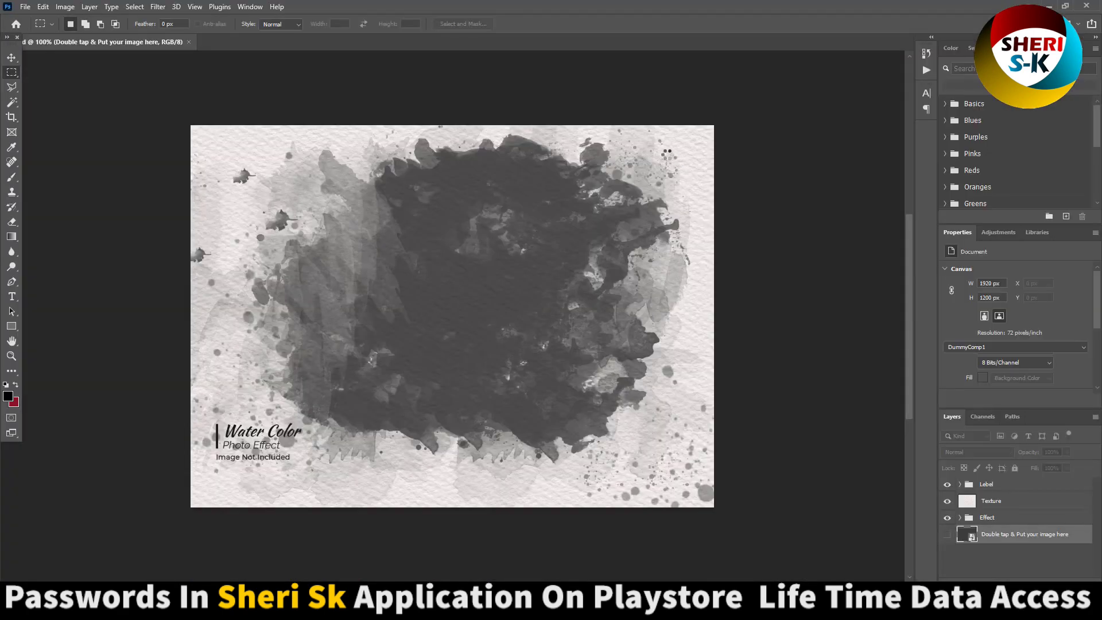
{"action": "double_click", "coordinate": [972, 535]}
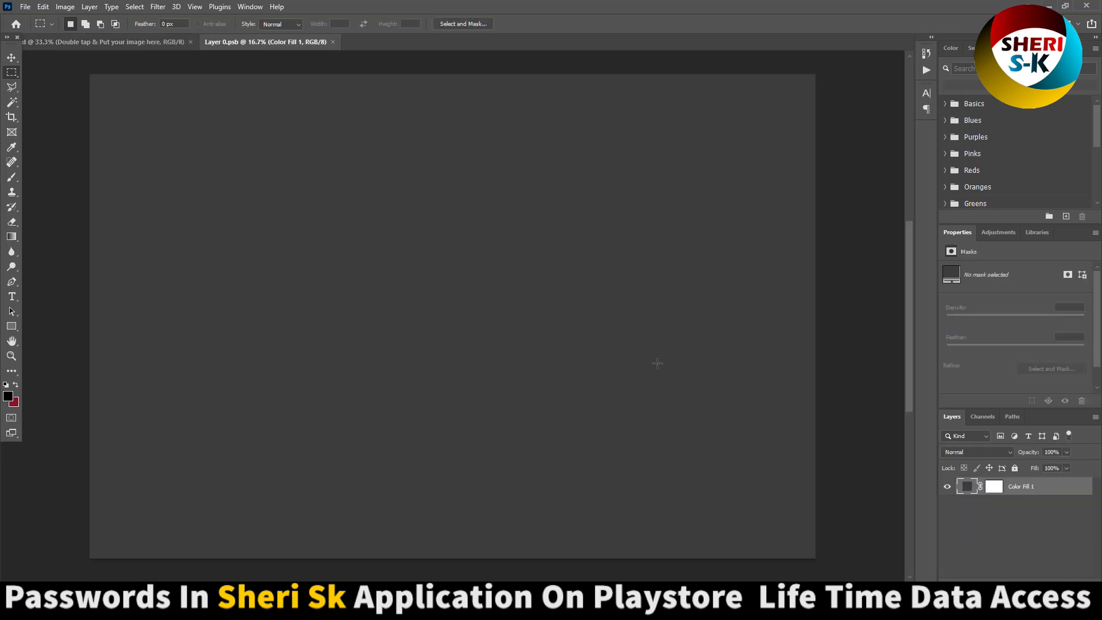
{"action": "left_click", "coordinate": [25, 7]}
{"action": "left_click", "coordinate": [40, 33]}
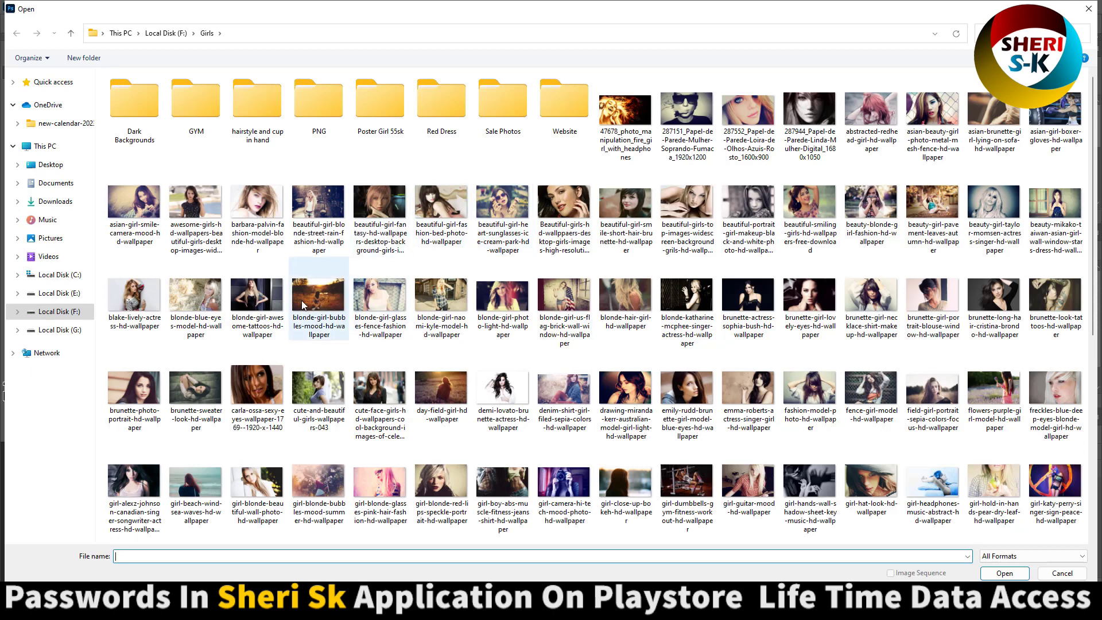
{"action": "double_click", "coordinate": [441, 480]}
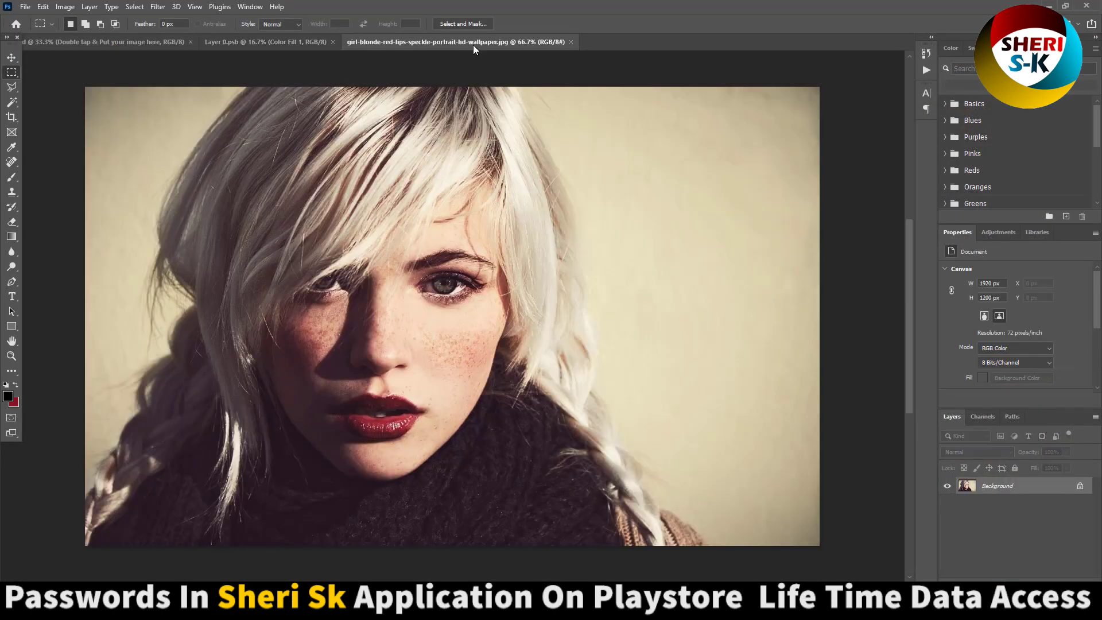
- Copy the blonde portrait onto the Layer 0.psb canvas and close the original photo
{"action": "left_click_drag", "start_coordinate": [472, 47], "coordinate": [712, 147]}
{"action": "key", "text": "v"}
{"action": "left_click_drag", "start_coordinate": [639, 302], "coordinate": [426, 281]}
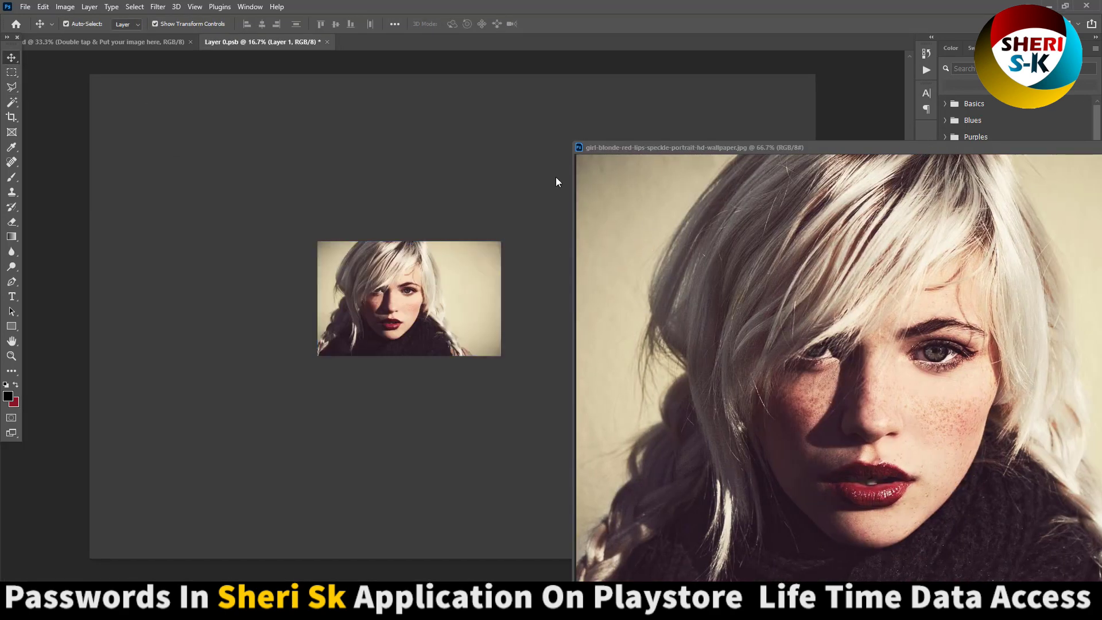
{"action": "left_click_drag", "start_coordinate": [741, 153], "coordinate": [221, 206]}
{"action": "left_click", "coordinate": [787, 201]}
- Enlarge the portrait to about 7388 × 4617 px, save the smart object and view the watercolor effect in the 03 template
{"action": "left_click_drag", "start_coordinate": [501, 241], "coordinate": [797, 56]}
{"action": "left_click_drag", "start_coordinate": [317, 356], "coordinate": [91, 496]}
{"action": "left_click_drag", "start_coordinate": [381, 301], "coordinate": [393, 388]}
{"action": "key", "text": "Return"}
{"action": "key", "text": "ctrl+s"}
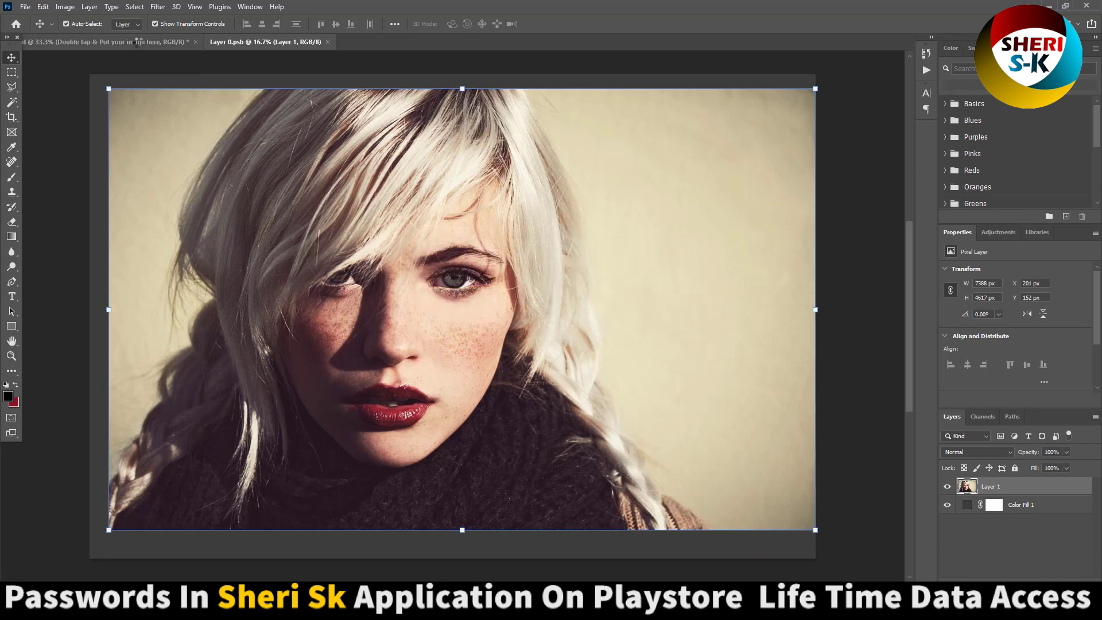
{"action": "left_click", "coordinate": [139, 42]}
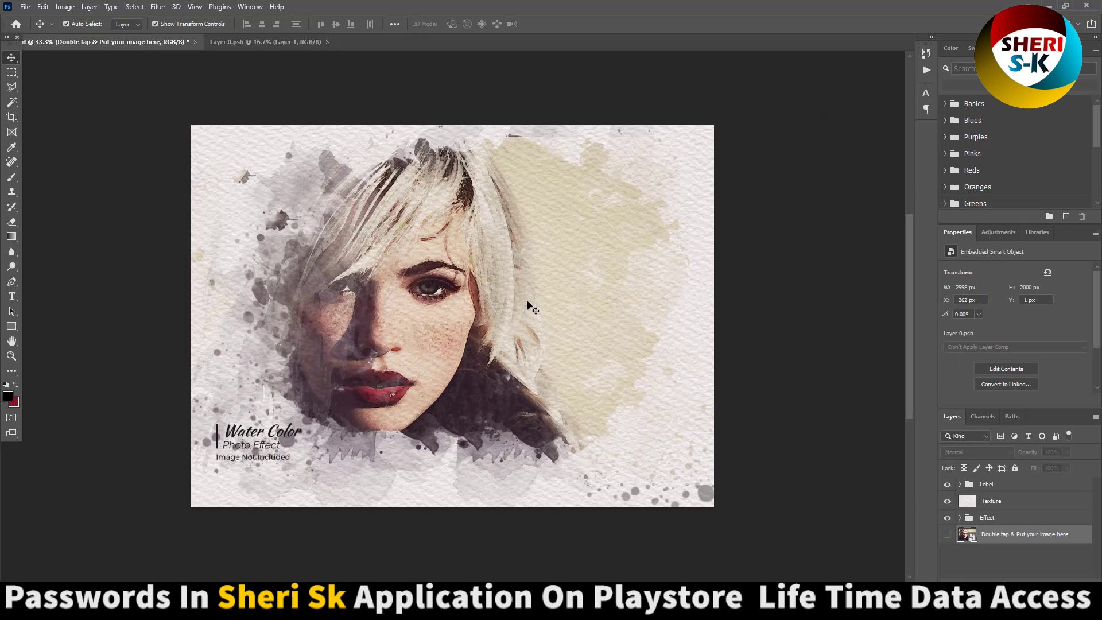
- Shift the portrait right to about X 933 px in Layer 0.psb, save it and return to the 03 template
{"action": "left_click", "coordinate": [269, 40]}
{"action": "left_click_drag", "start_coordinate": [381, 226], "coordinate": [456, 222]}
{"action": "key", "text": "ctrl+s"}
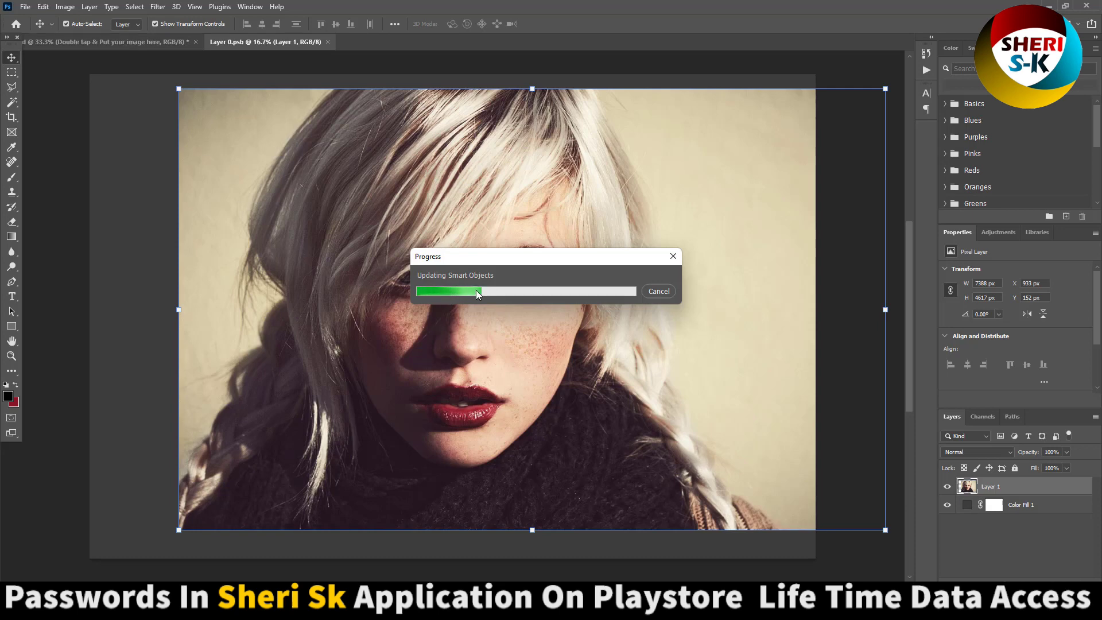
{"action": "left_click", "coordinate": [130, 43]}
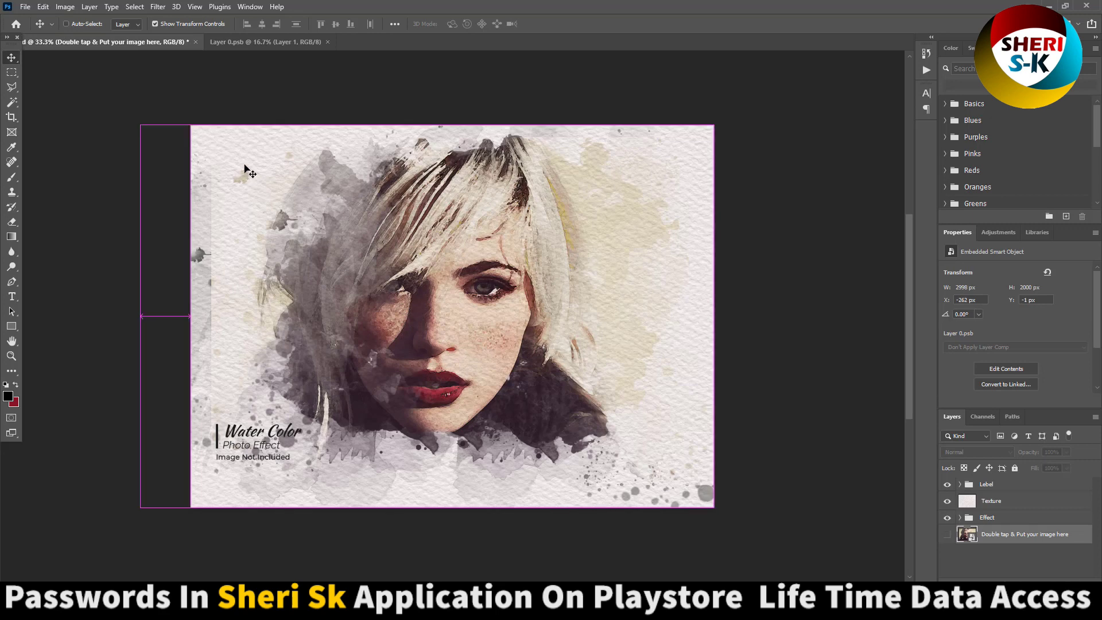
- Close Layer 0.psb and close 03.psd without saving its changes
{"action": "left_click", "coordinate": [322, 46]}
{"action": "left_click", "coordinate": [327, 42]}
{"action": "left_click", "coordinate": [207, 42]}
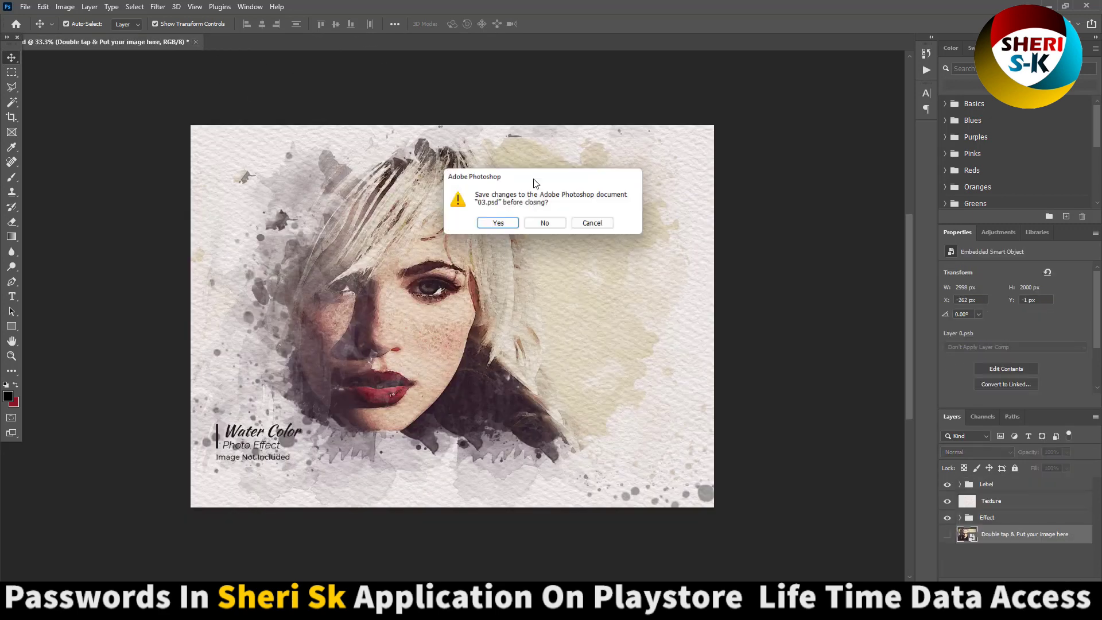
{"action": "left_click", "coordinate": [551, 224]}
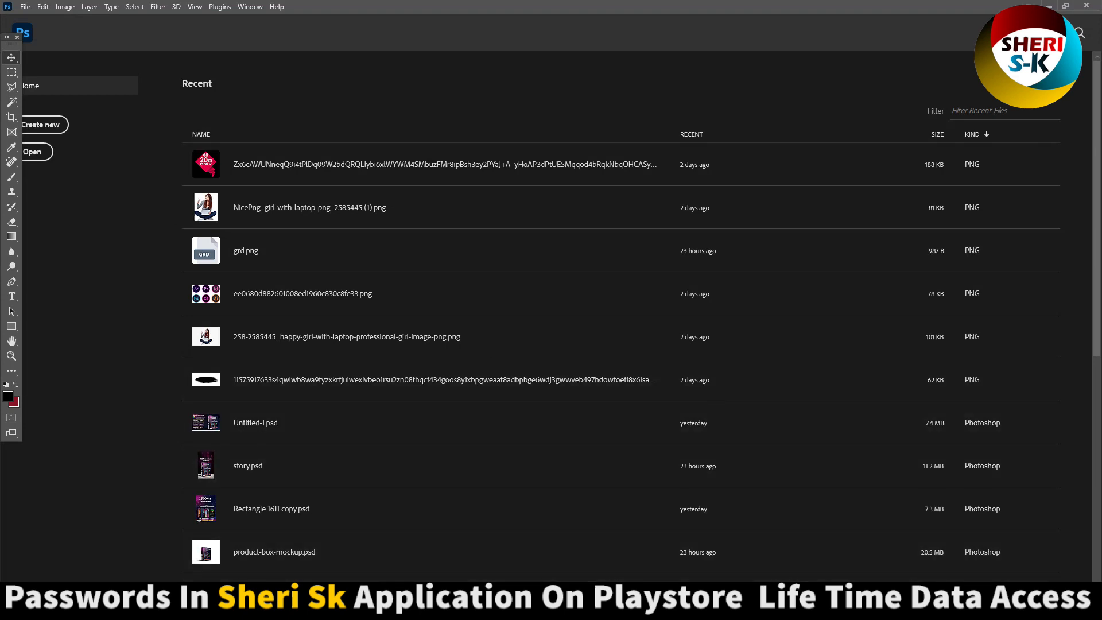
- Switch to File Explorer and open folder 2 of the Photo Effect Bundle with larger thumbnails
{"action": "key", "text": "alt+Tab"}
{"action": "scroll", "coordinate": [568, 400], "scroll_direction": "down", "scroll_amount": 1}
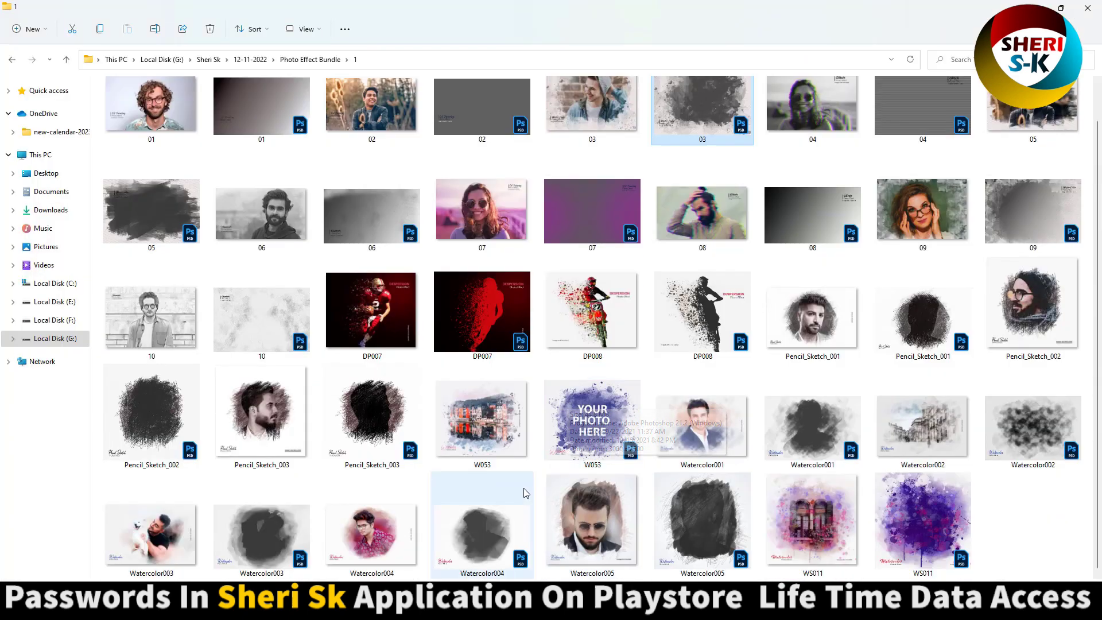
{"action": "key", "text": "BackSpace"}
{"action": "double_click", "coordinate": [302, 170]}
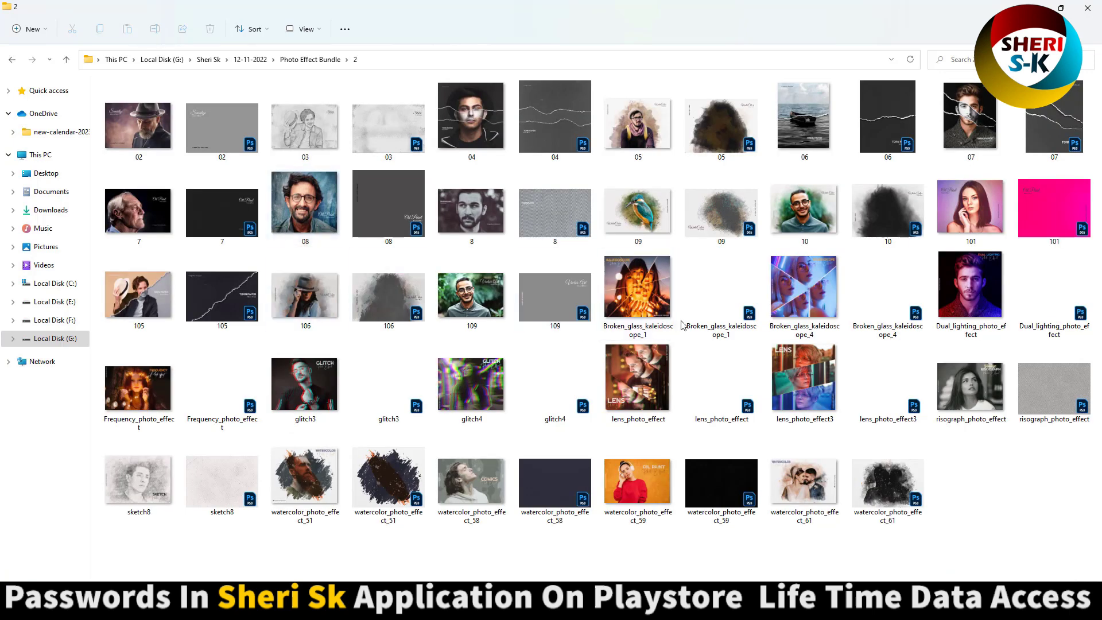
{"action": "scroll", "coordinate": [683, 326], "scroll_direction": "up", "scroll_amount": 1, "text": "ctrl"}
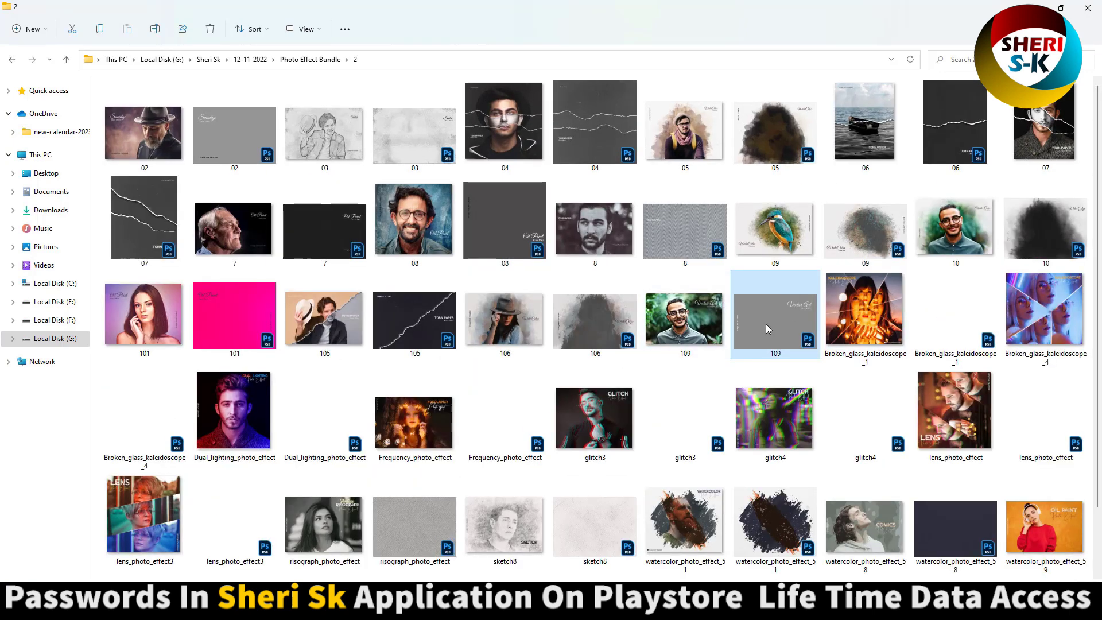
- Preview the 109.jpg Vector Art sample at full size and close the viewer
{"action": "left_click", "coordinate": [679, 332]}
{"action": "double_click", "coordinate": [678, 331]}
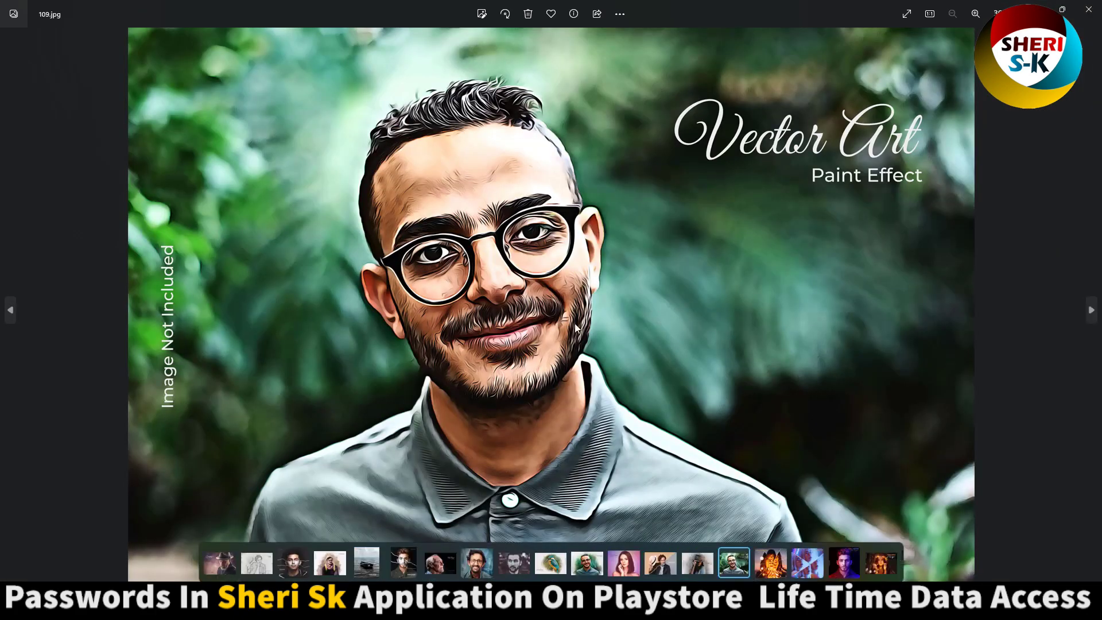
{"action": "left_click", "coordinate": [1088, 15]}
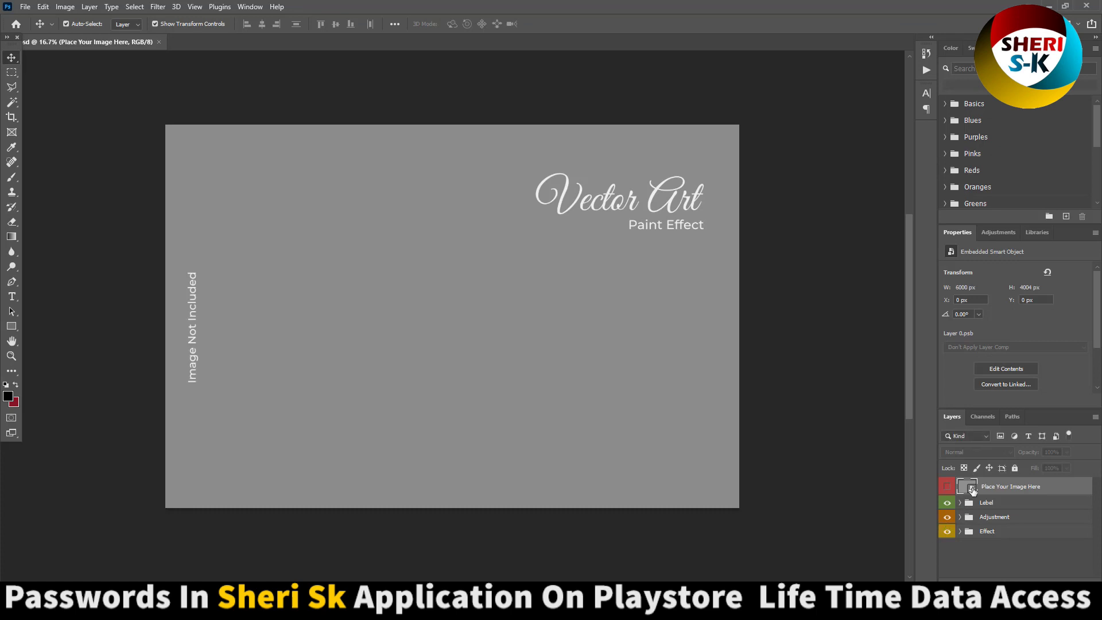
- Open the Vector Art template's "Place Your Image Here" smart object and the beautiful-girl-smile-short-hair-brunette-hd-wallpaper photo
{"action": "double_click", "coordinate": [971, 488]}
{"action": "left_click", "coordinate": [24, 6]}
{"action": "left_click", "coordinate": [46, 24]}
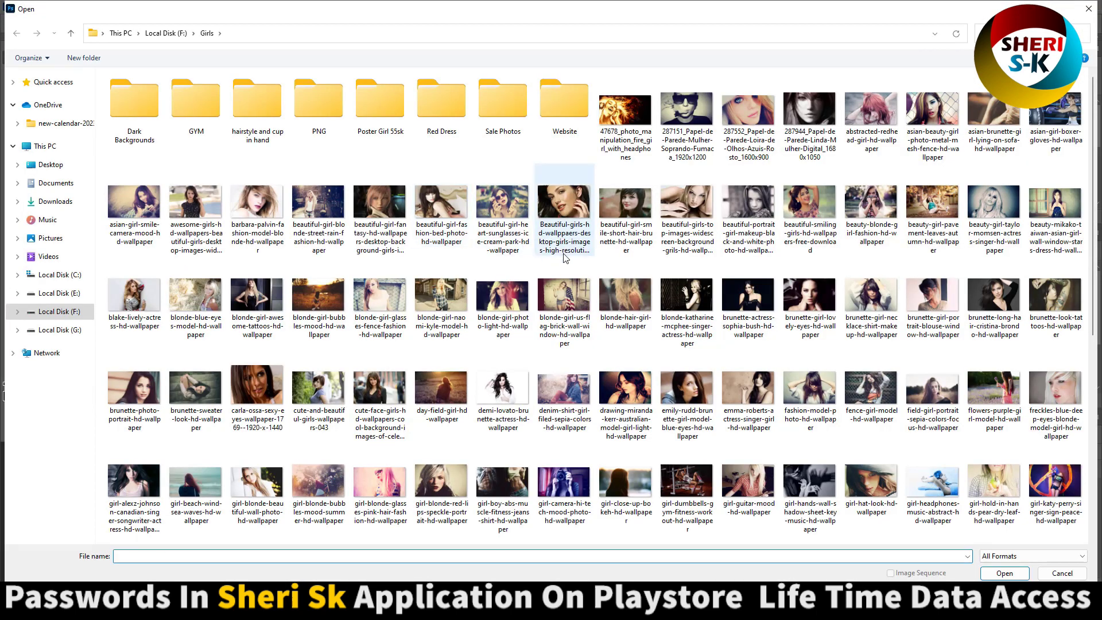
{"action": "left_click", "coordinate": [623, 211]}
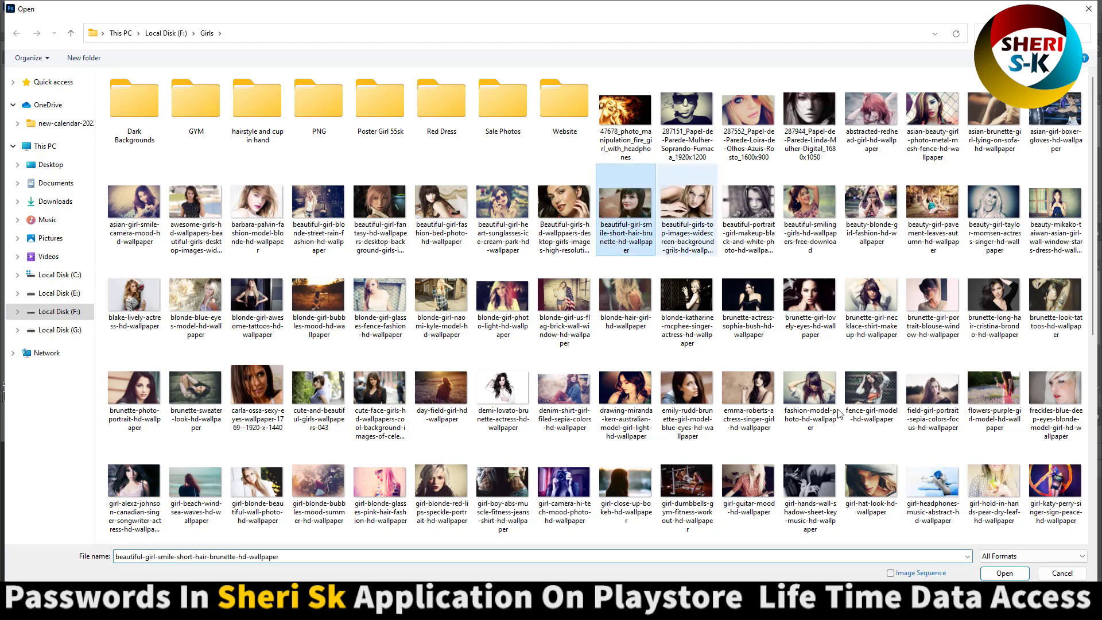
{"action": "left_click", "coordinate": [1004, 572]}
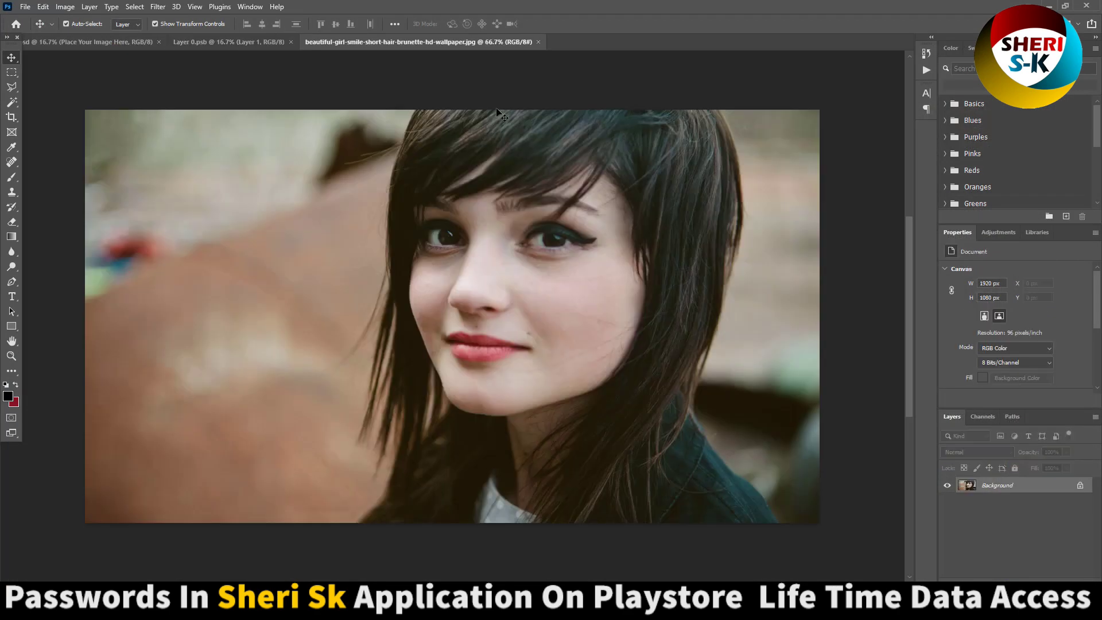
- Apply Auto Tone to the brunette photo and copy it into Layer 0.psb, closing the original without saving
{"action": "key", "text": "ctrl+shift+l"}
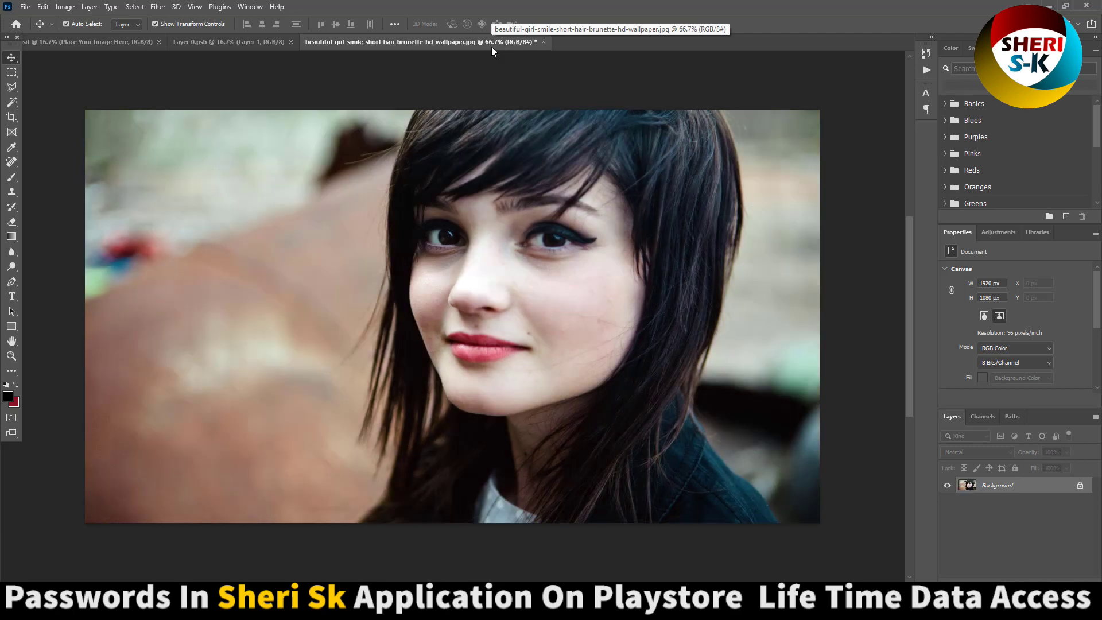
{"action": "left_click_drag", "start_coordinate": [491, 47], "coordinate": [321, 312]}
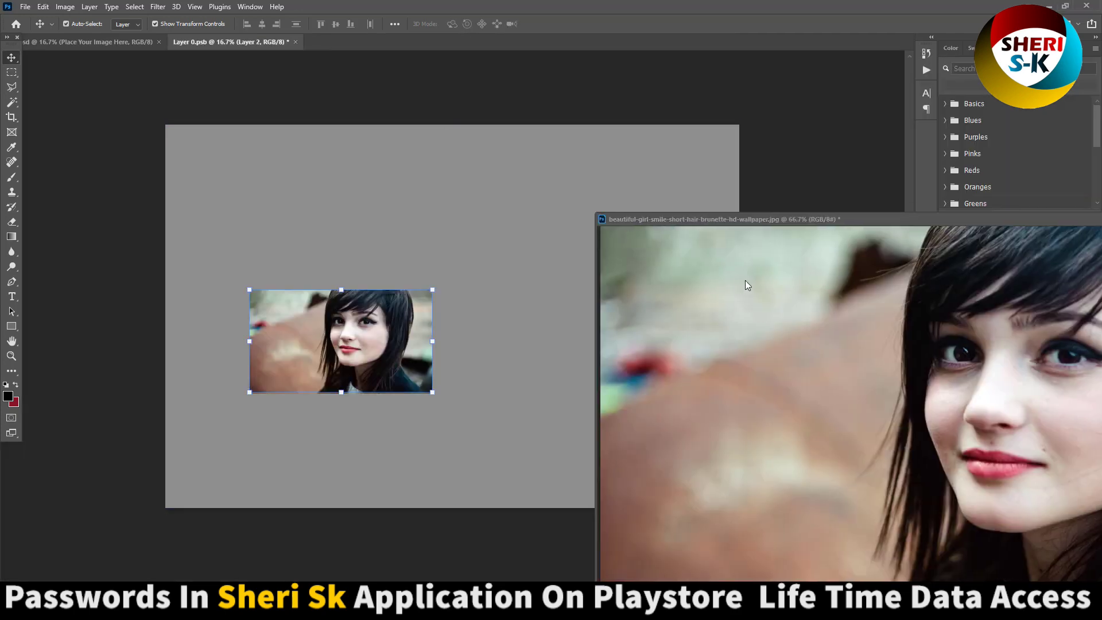
{"action": "left_click_drag", "start_coordinate": [957, 219], "coordinate": [472, 249]}
{"action": "left_click", "coordinate": [841, 248]}
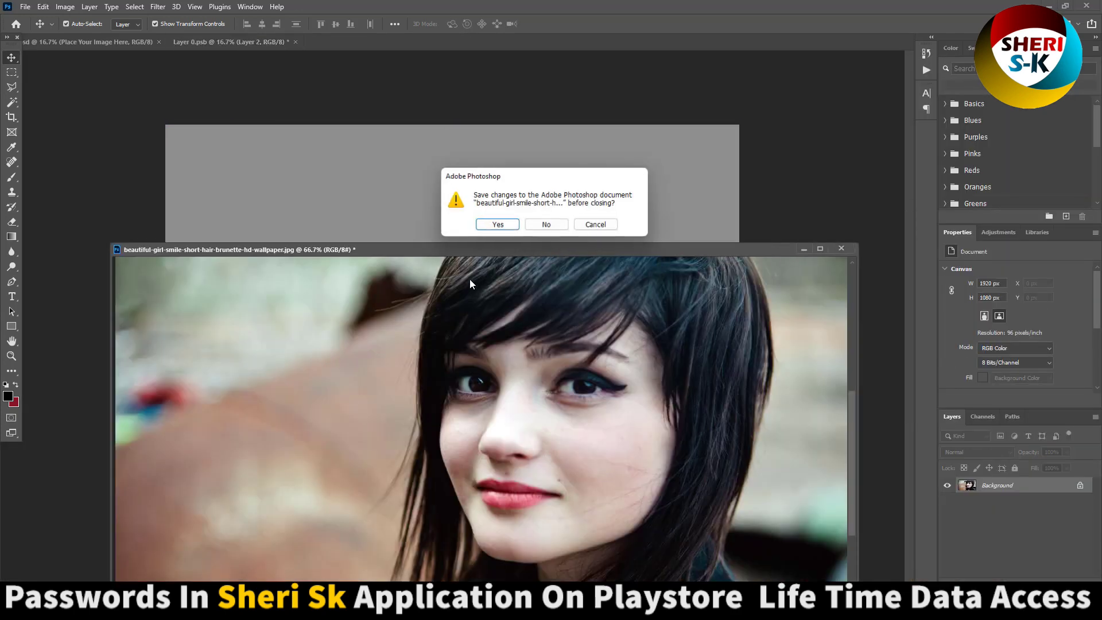
{"action": "left_click", "coordinate": [548, 224]}
- Scale the pasted brunette photo to about 362% in Layer 0.psb, align it to the canvas's lower-right corner and save the smart object
{"action": "left_click_drag", "start_coordinate": [433, 287], "coordinate": [717, 129]}
{"action": "left_click_drag", "start_coordinate": [244, 395], "coordinate": [53, 502]}
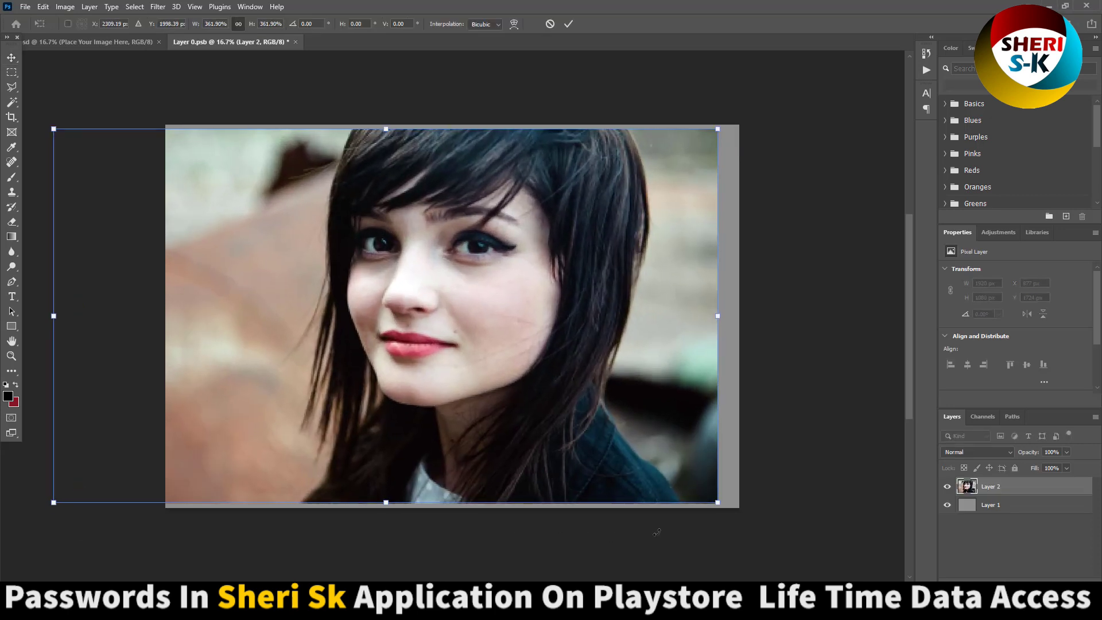
{"action": "left_click_drag", "start_coordinate": [594, 391], "coordinate": [614, 396]}
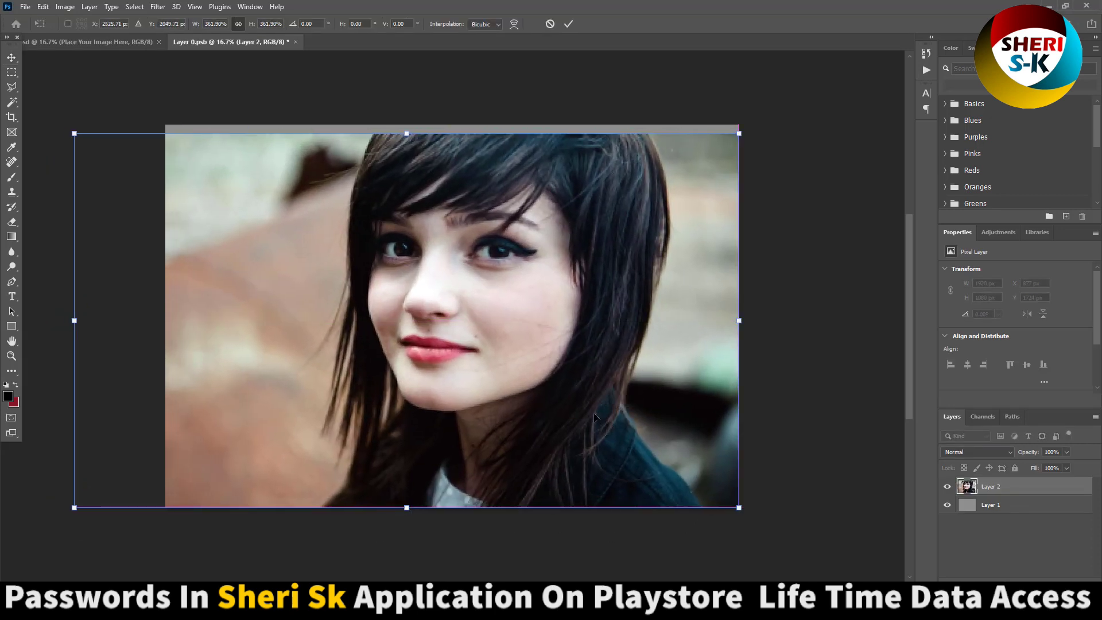
{"action": "key", "text": "Return"}
{"action": "key", "text": "ctrl+s"}
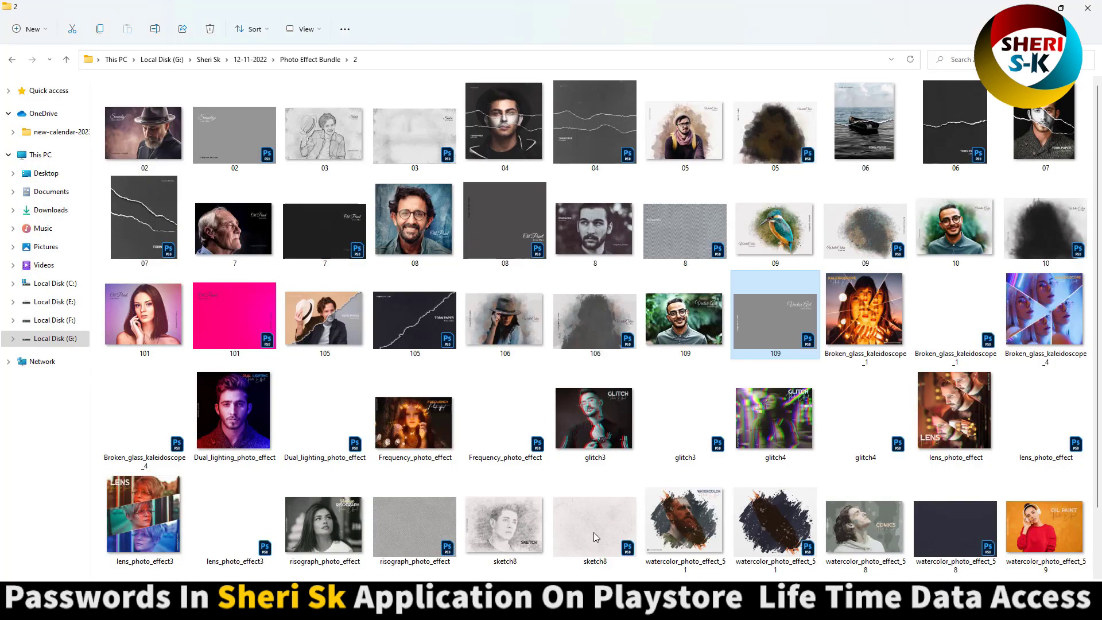
- Look through the glitch, frequency, dual lighting, lens and torn paper effect files in folder 2 of the Photo Effect Bundle
{"action": "scroll", "coordinate": [291, 210], "scroll_direction": "down", "scroll_amount": 1}
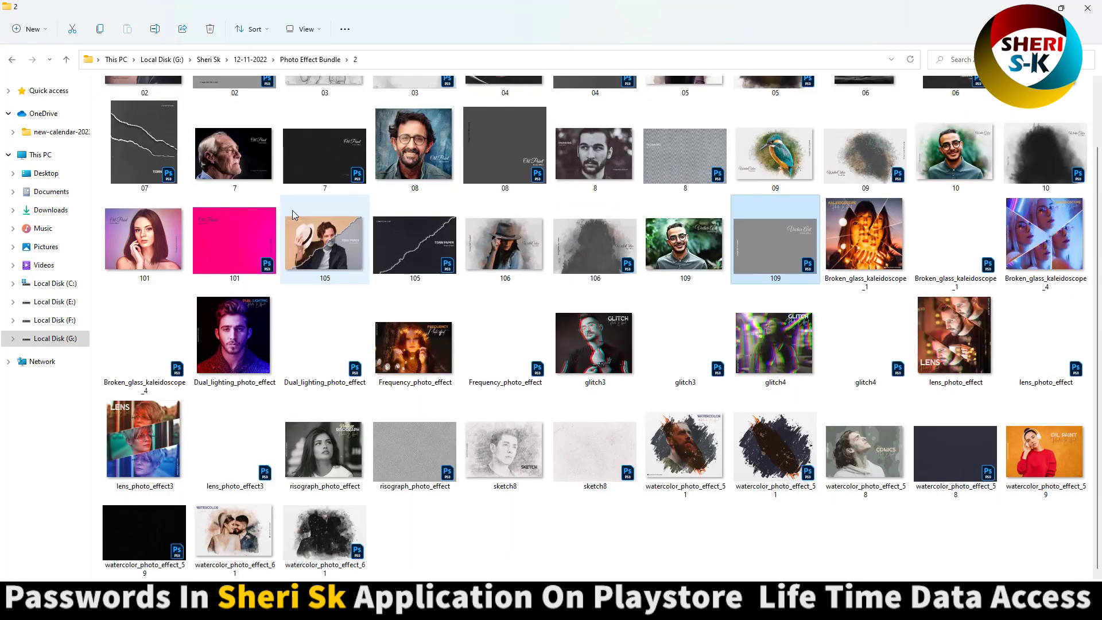
{"action": "left_click", "coordinate": [609, 350]}
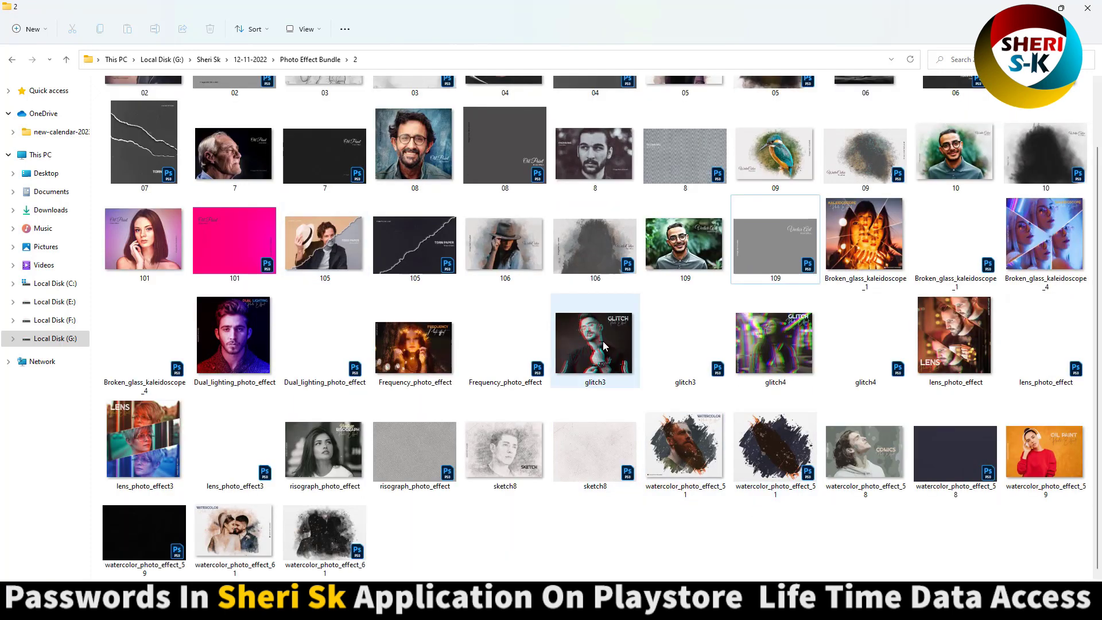
{"action": "left_click", "coordinate": [412, 350]}
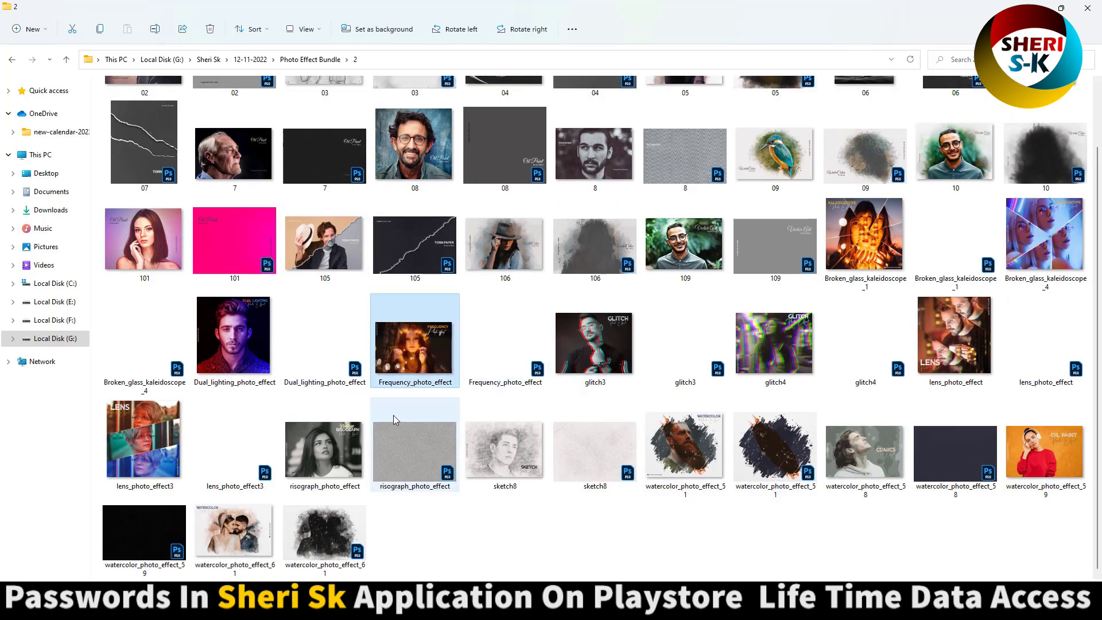
{"action": "left_click", "coordinate": [310, 349]}
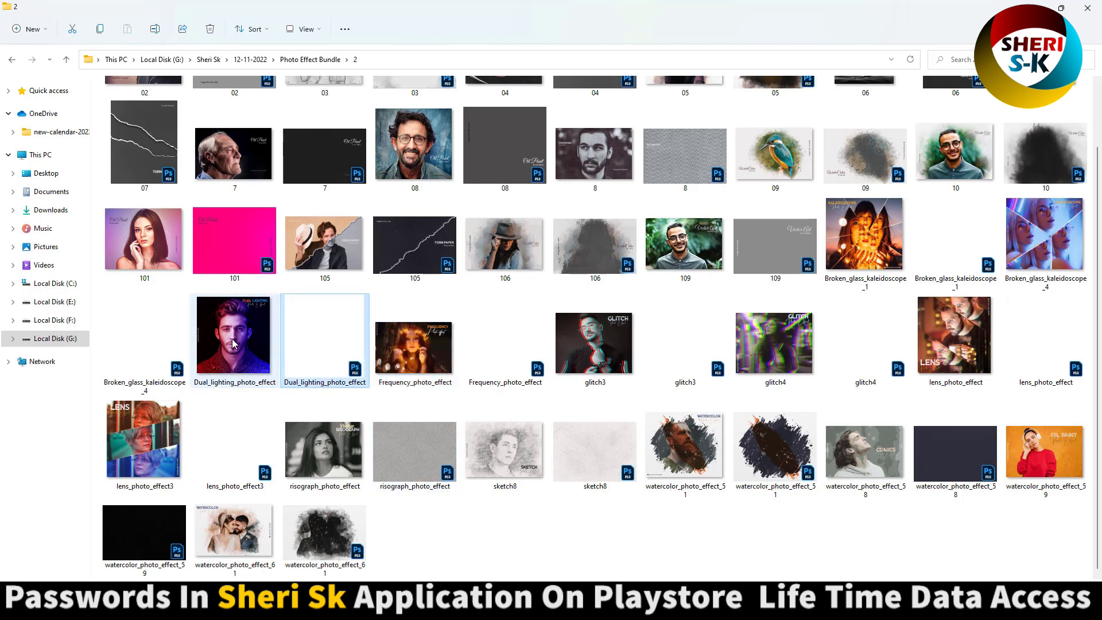
{"action": "left_click", "coordinate": [233, 343]}
{"action": "left_click", "coordinate": [151, 453]}
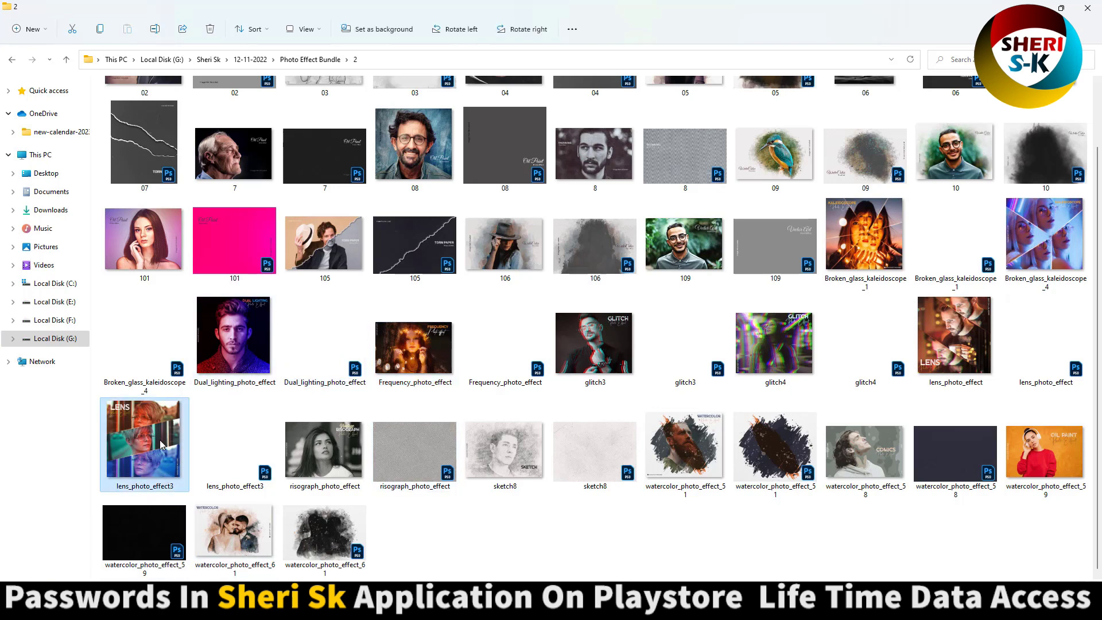
{"action": "scroll", "coordinate": [150, 405], "scroll_direction": "up", "scroll_amount": 1}
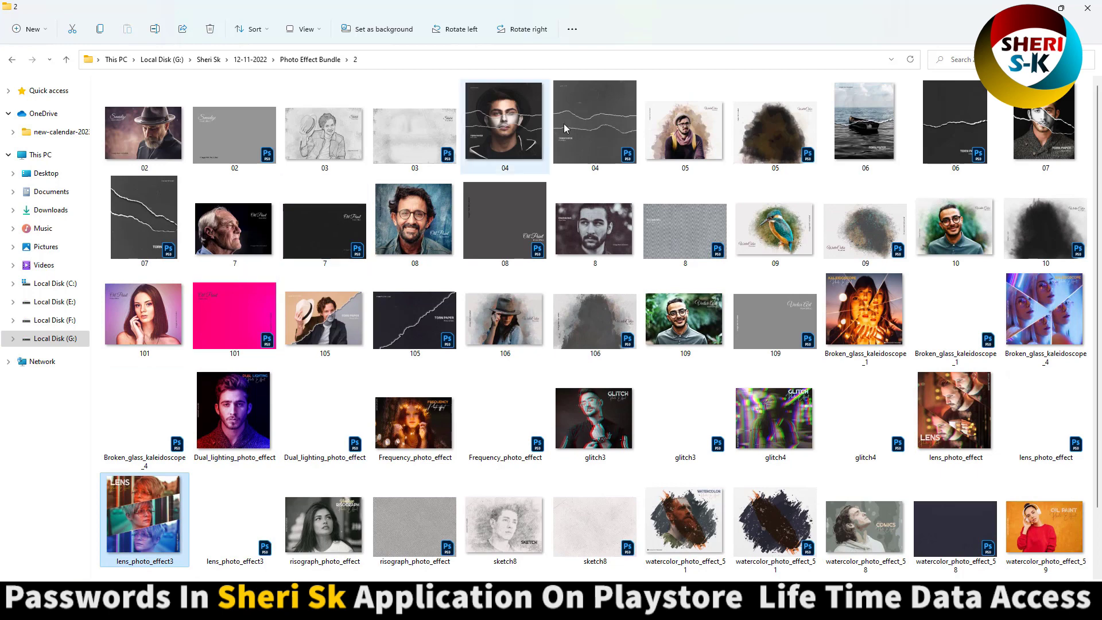
{"action": "left_click", "coordinate": [538, 118]}
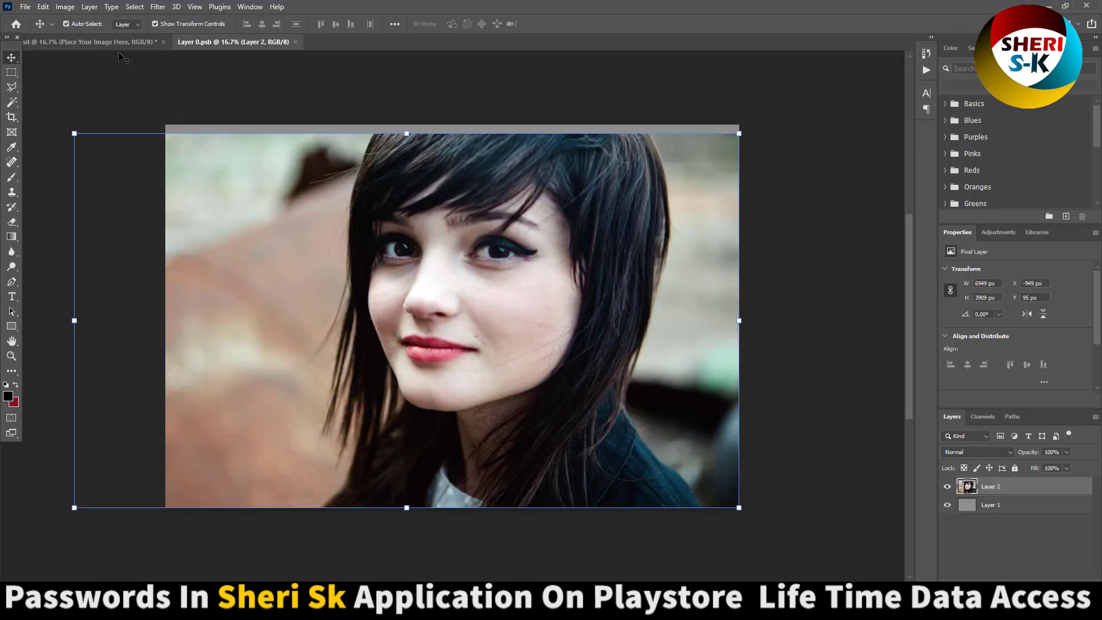
- Hide the Label group in the Vector Art template, and close Layer 0.psb and 109.psd without saving the template
{"action": "left_click", "coordinate": [119, 46]}
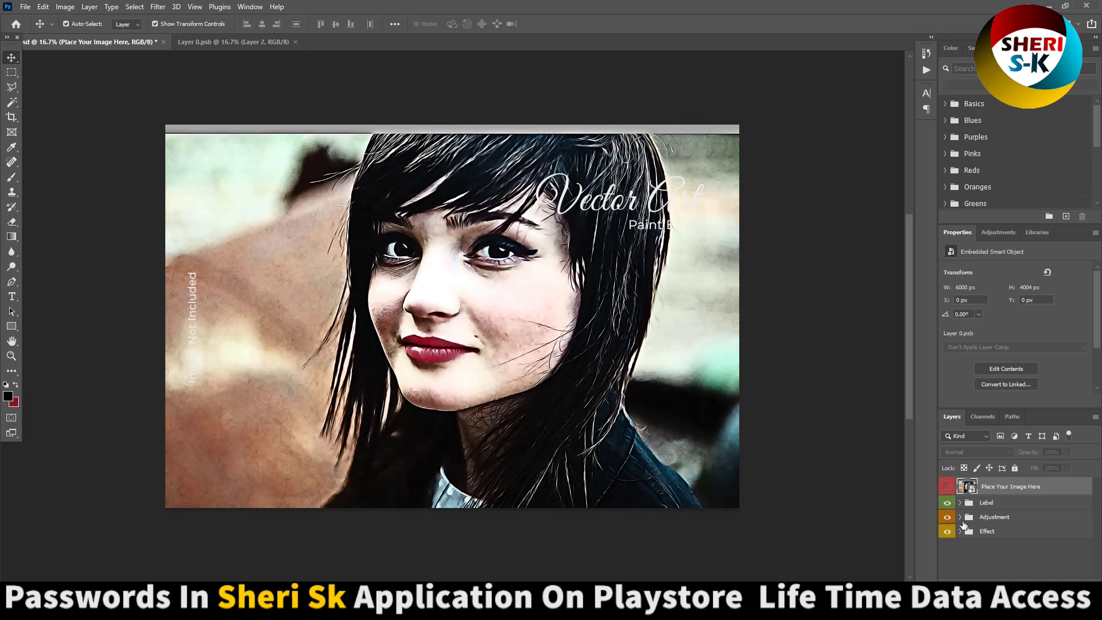
{"action": "left_click", "coordinate": [945, 503]}
{"action": "left_click", "coordinate": [296, 42]}
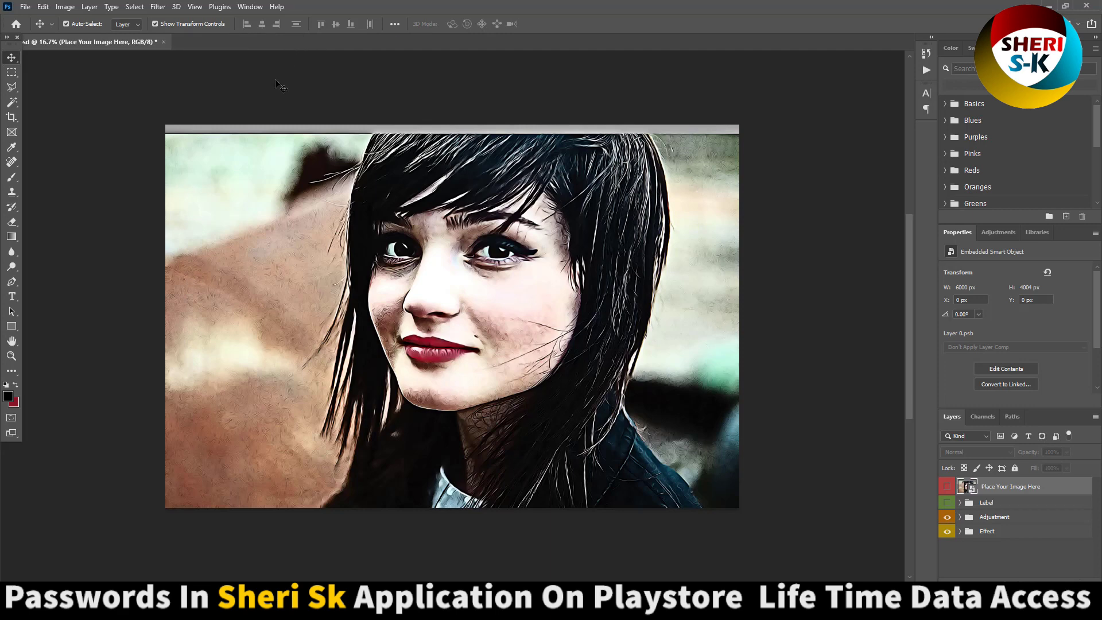
{"action": "left_click", "coordinate": [164, 43]}
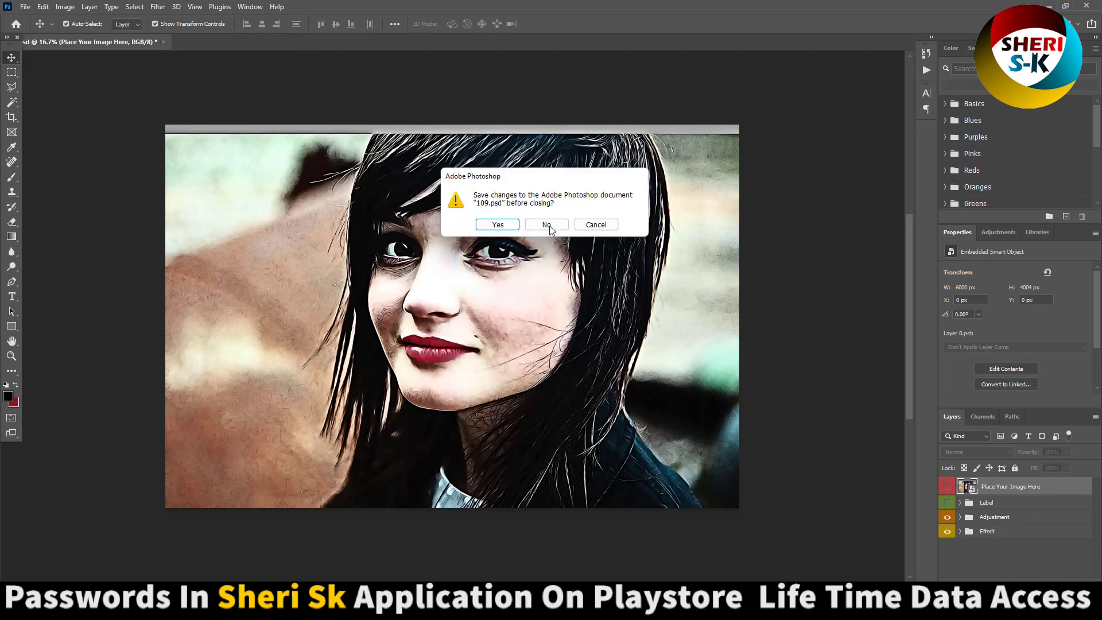
{"action": "left_click", "coordinate": [547, 224]}
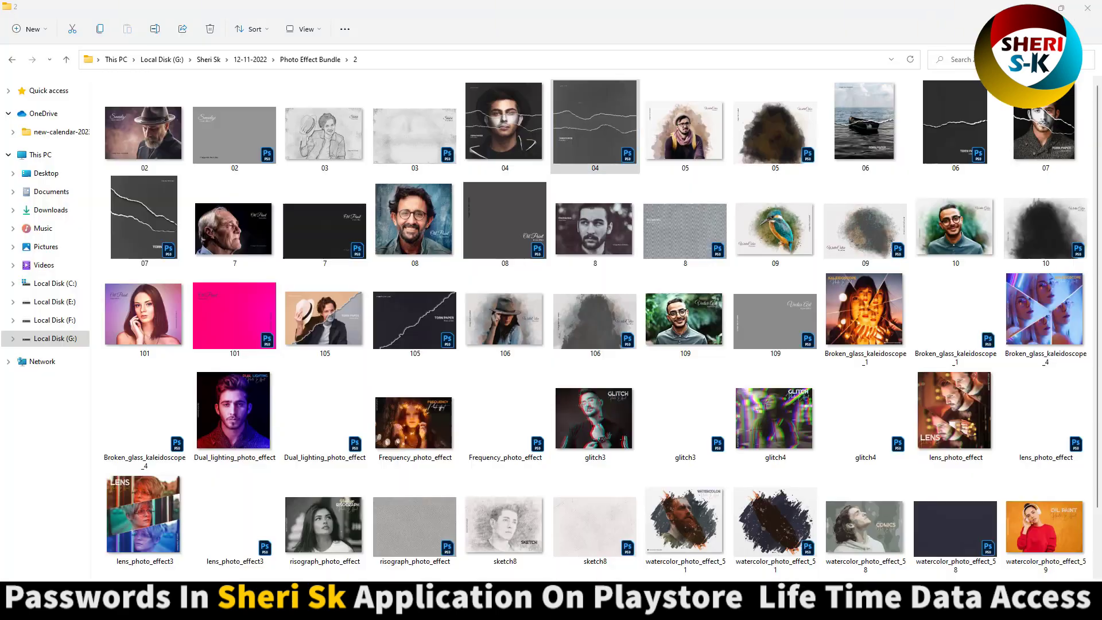
{"action": "scroll", "coordinate": [523, 367], "scroll_direction": "down", "scroll_amount": 1}
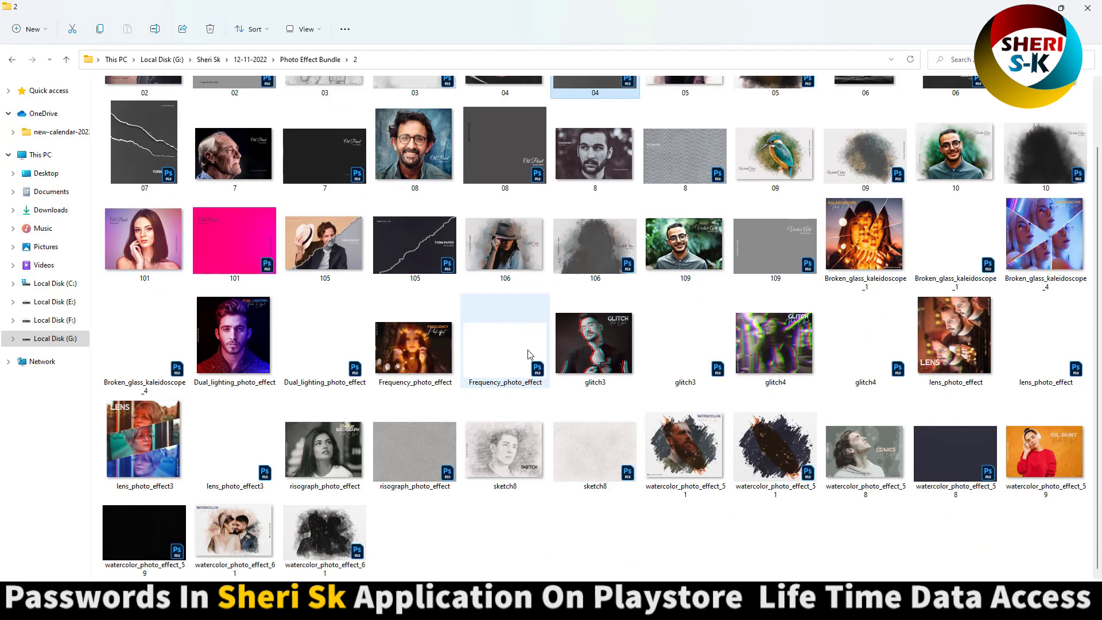
{"action": "scroll", "coordinate": [494, 278], "scroll_direction": "up", "scroll_amount": 1}
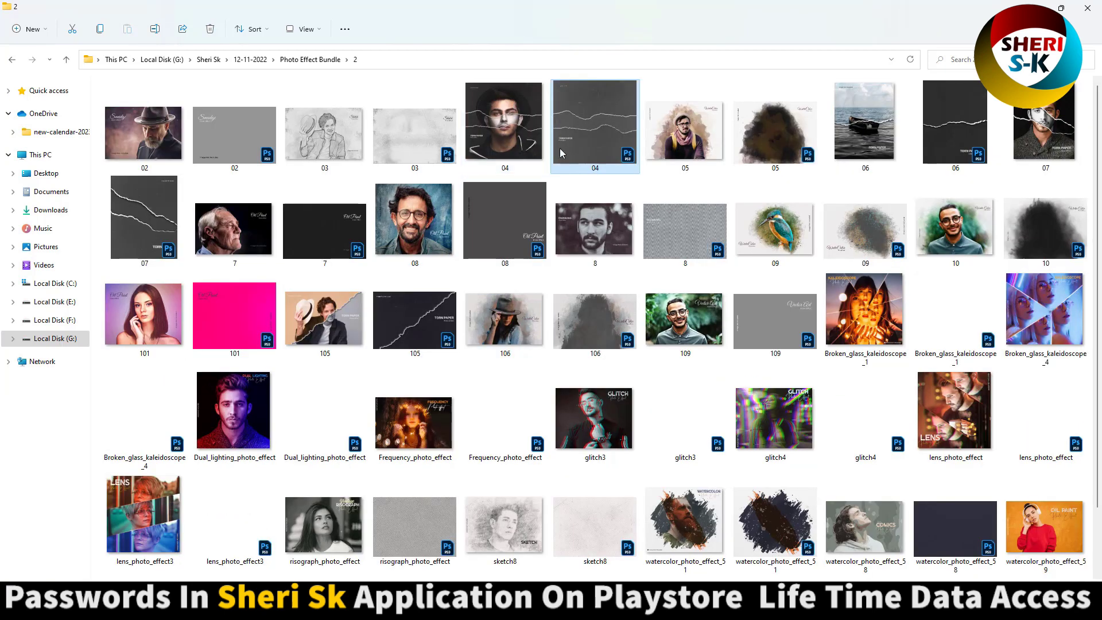
{"action": "scroll", "coordinate": [689, 203], "scroll_direction": "down", "scroll_amount": 1}
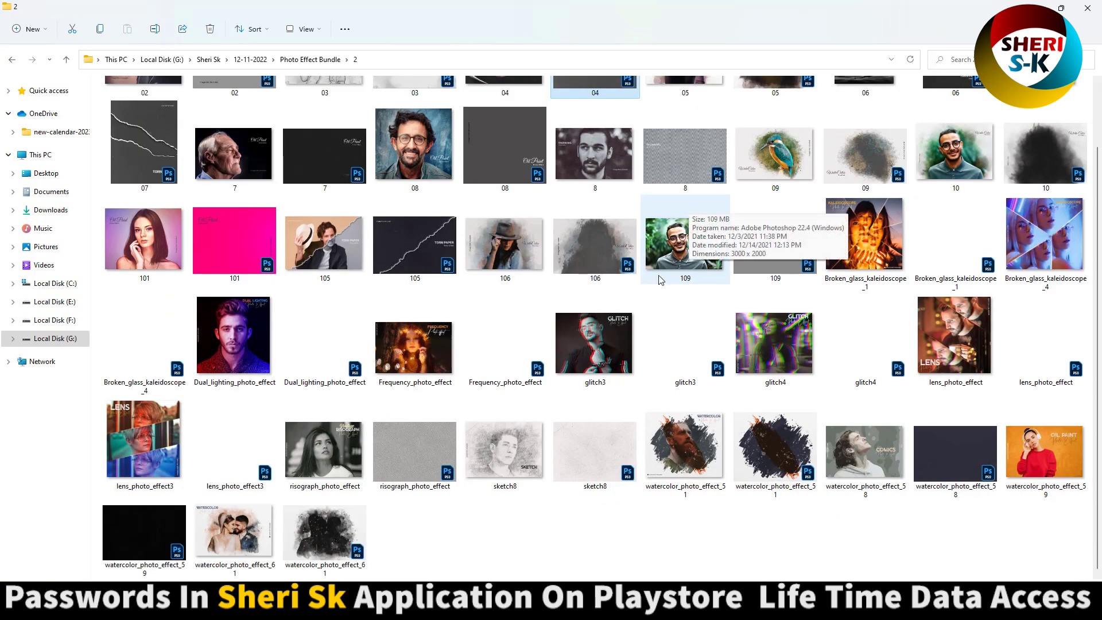
- Switch to the browser and show the Sheri Sk app page on Google Play
{"action": "mouse_move", "coordinate": [662, 309]}
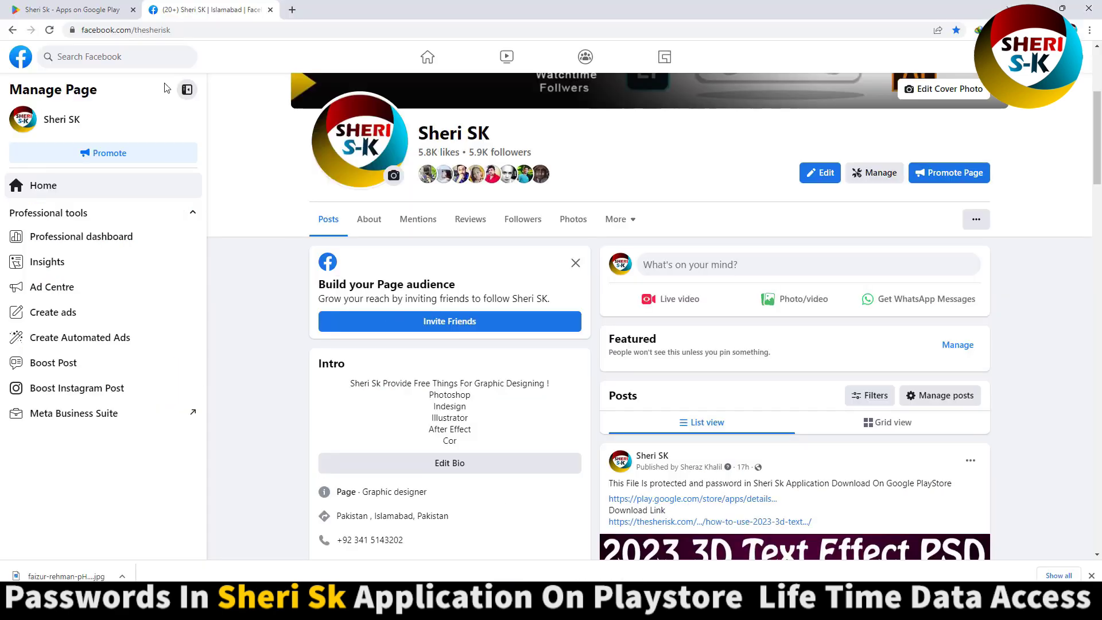
{"action": "left_click", "coordinate": [69, 10]}
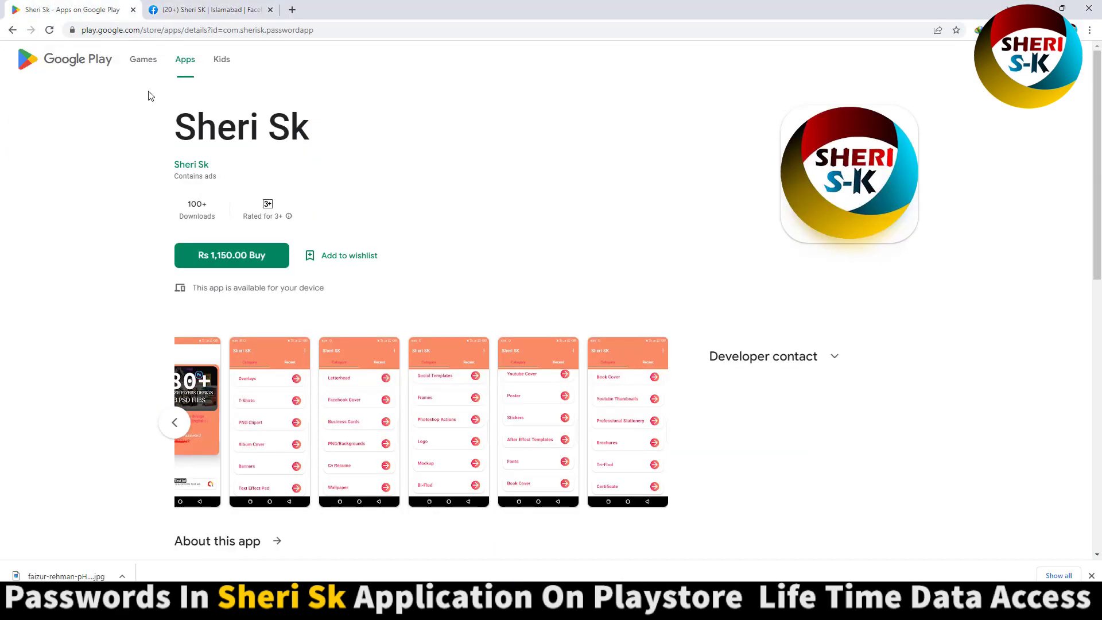